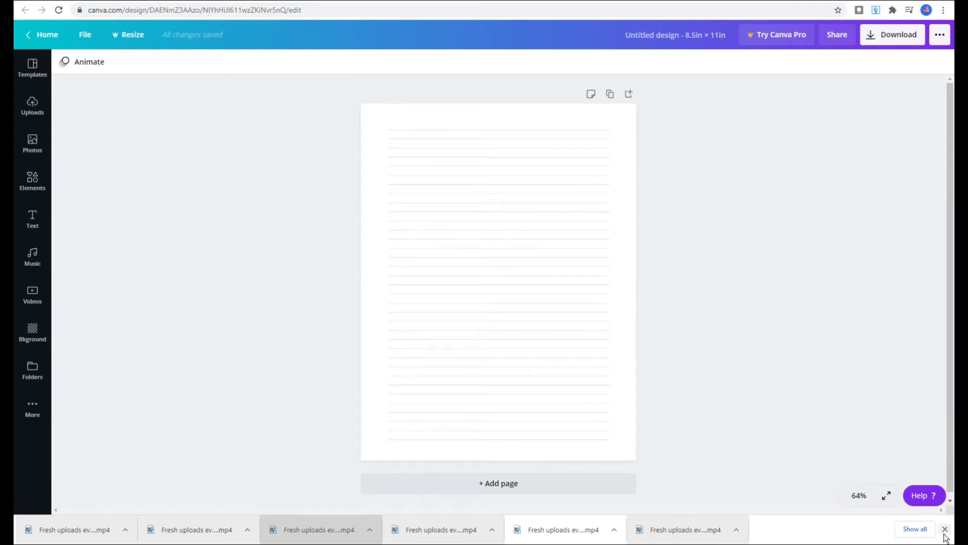
- Dismiss the Chrome downloads bar and collapse Illustrator's Layers panel
click(944, 528)
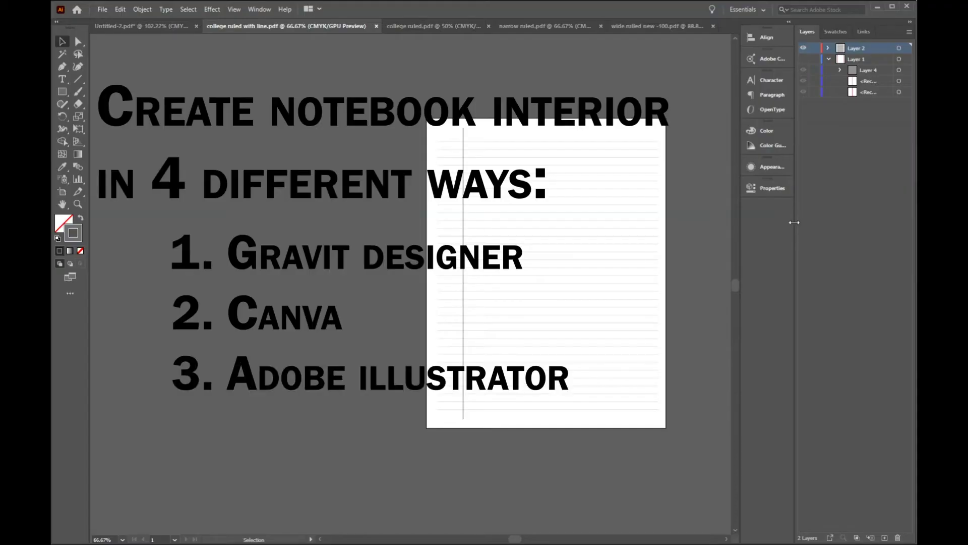
click(910, 22)
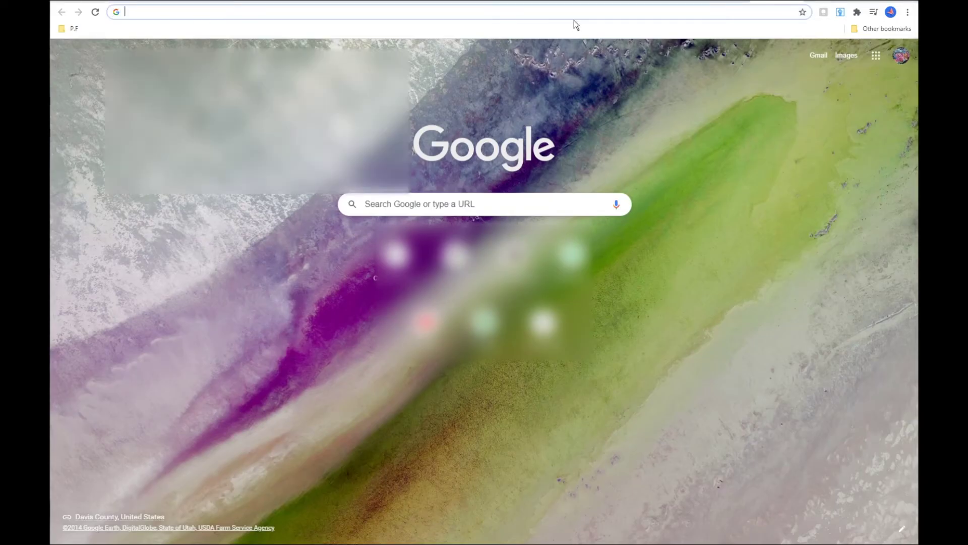
- Open designer.gravit.io in a new browser tab
click(576, 12)
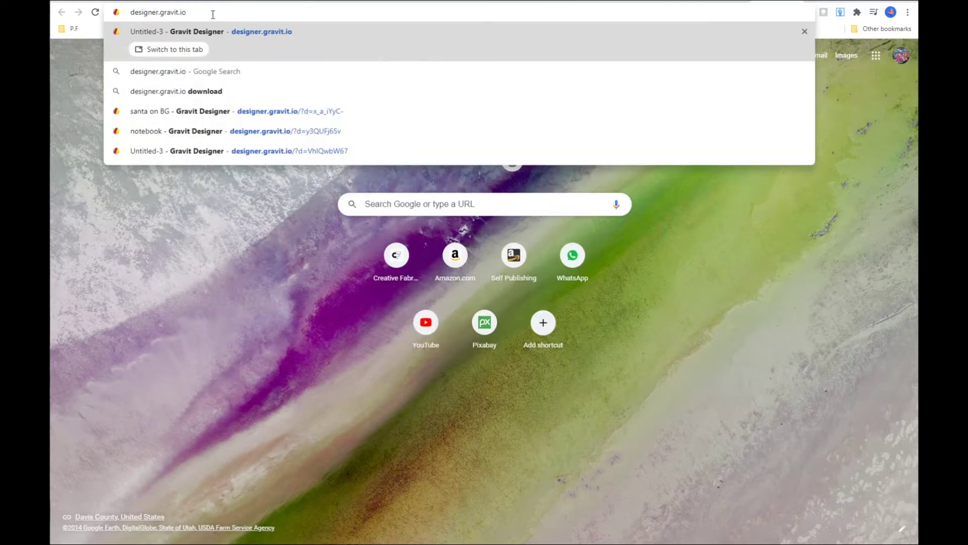
drag(187, 13, 129, 14)
key(Return)
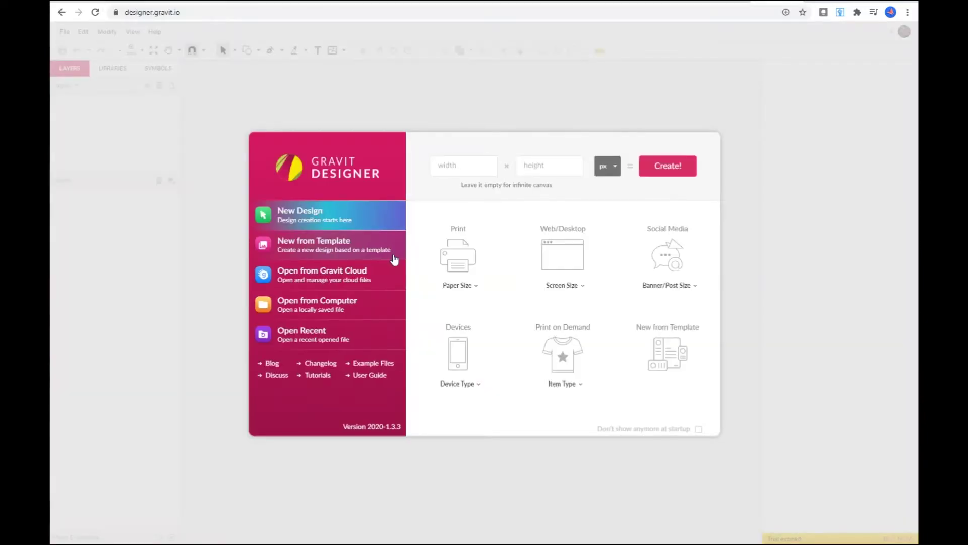
- Set the new design's unit to inches with an 8.5 width and 11 height
click(455, 284)
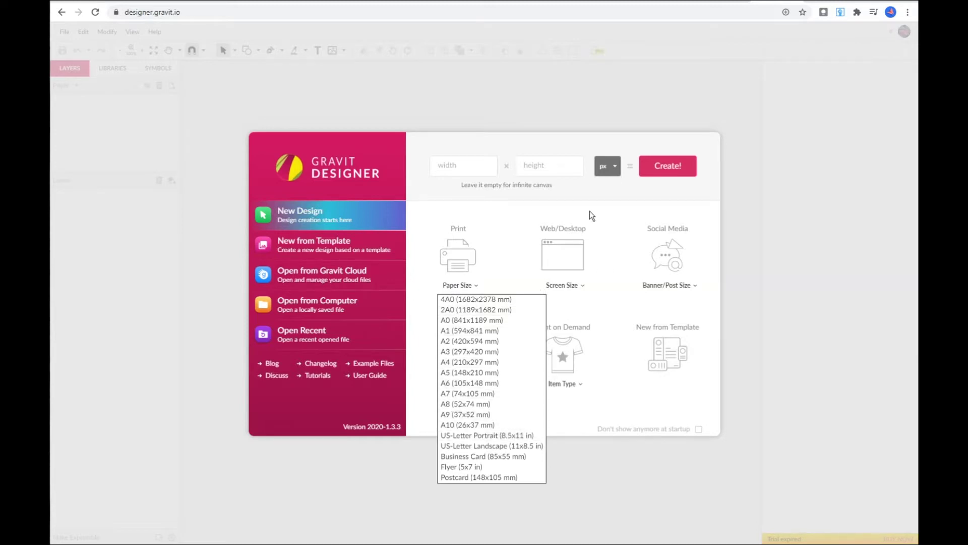
click(609, 170)
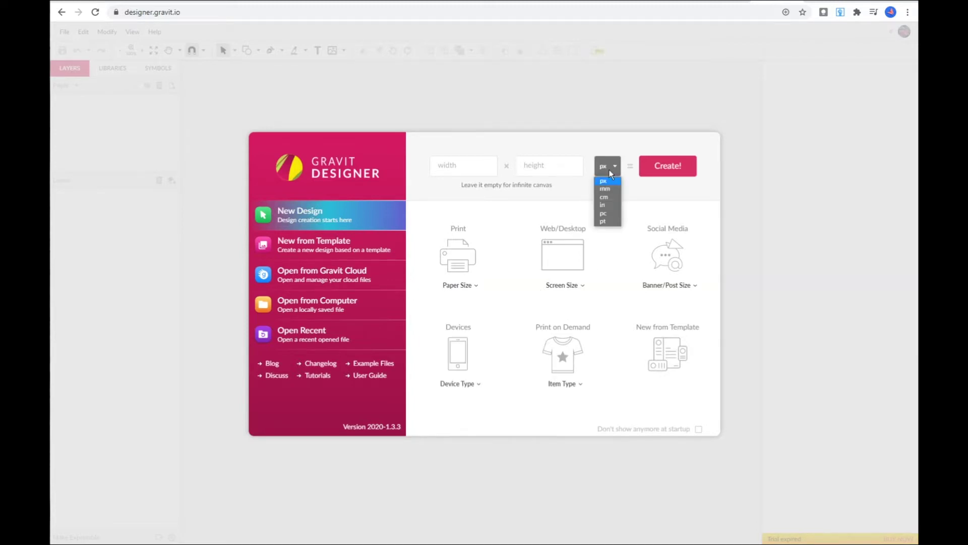
click(609, 204)
click(474, 167)
text(1)
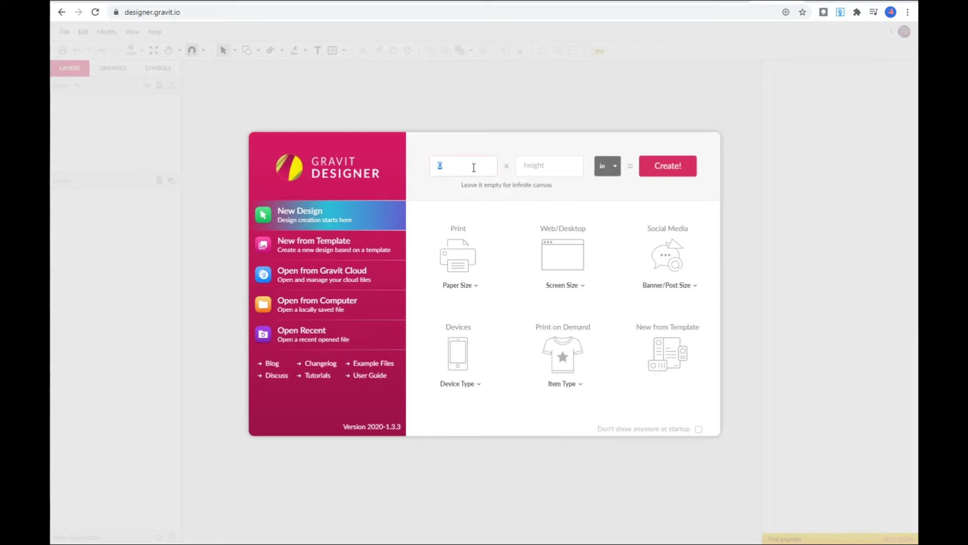
text(8.5)
click(530, 171)
text(11)
- Create the page and draw a horizontal line near the top with 0.3 border width
click(664, 171)
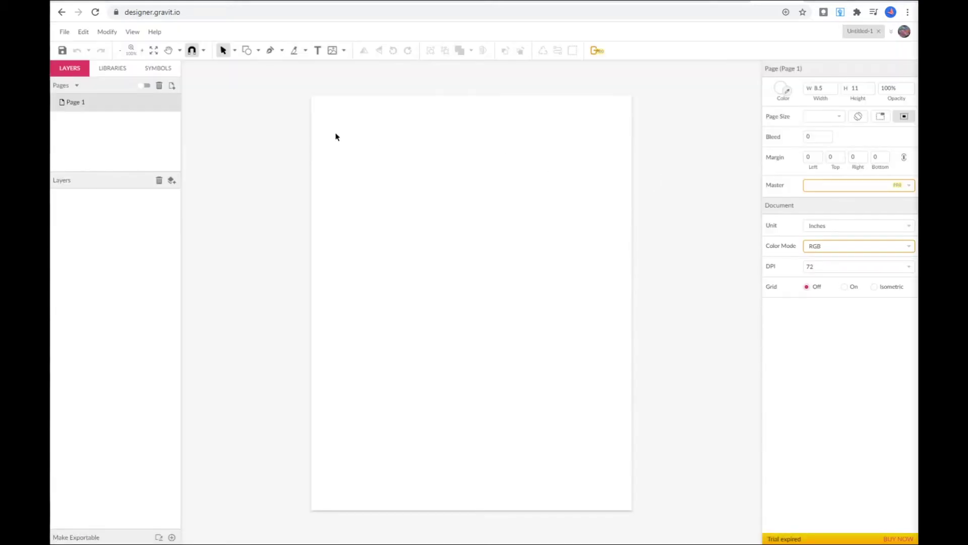
click(257, 52)
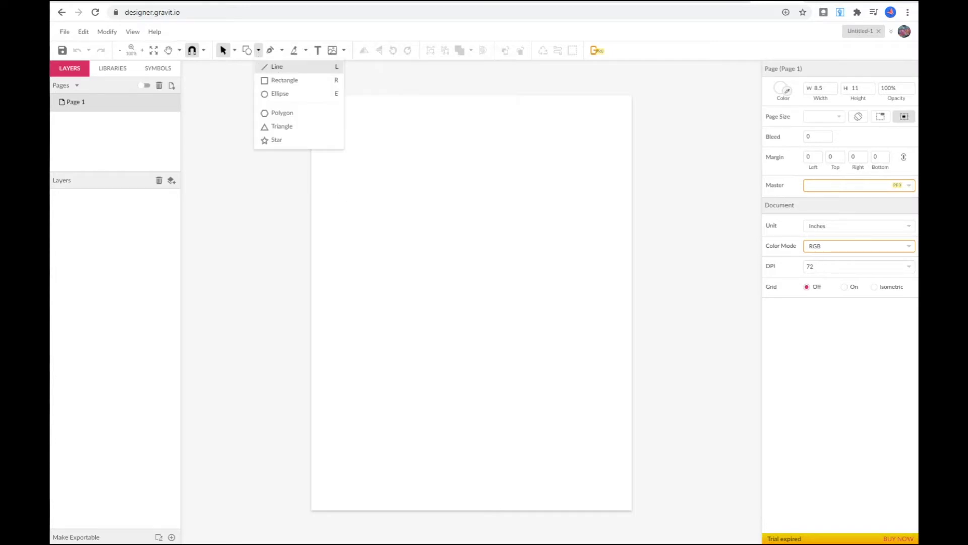
click(279, 70)
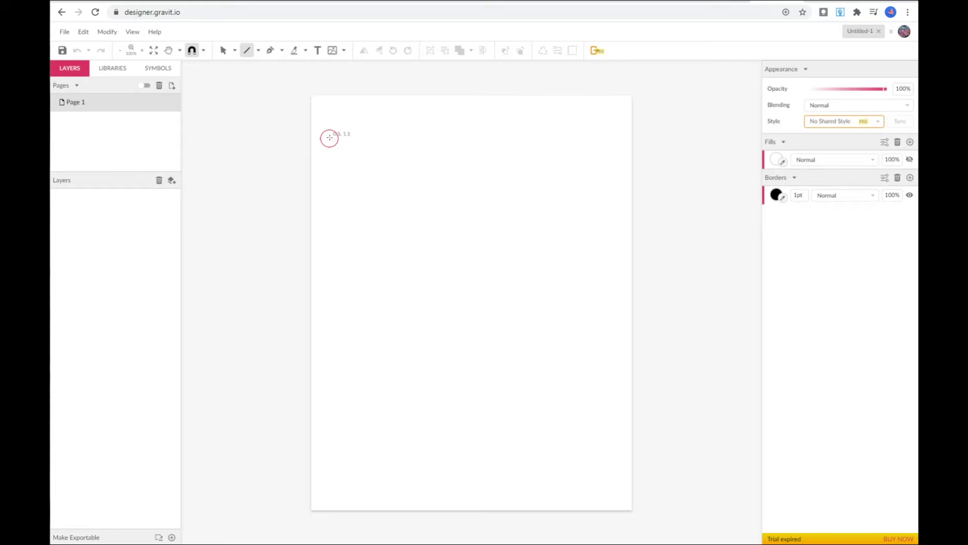
drag(331, 143, 608, 143)
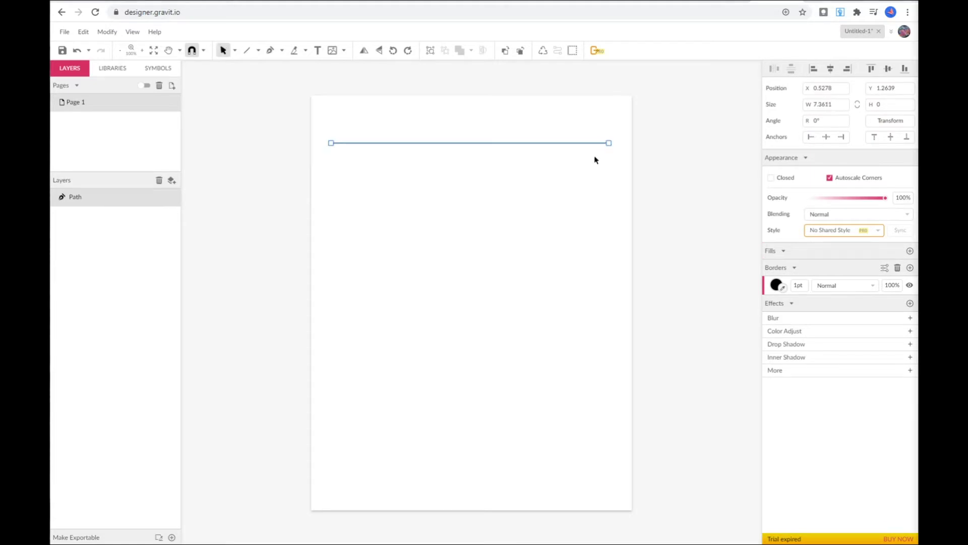
click(807, 286)
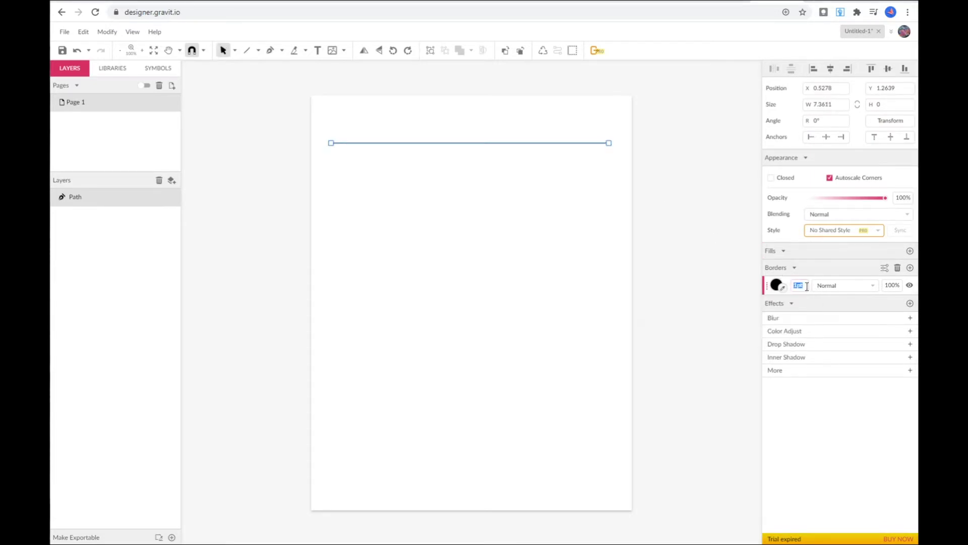
text(0.3)
key(Return)
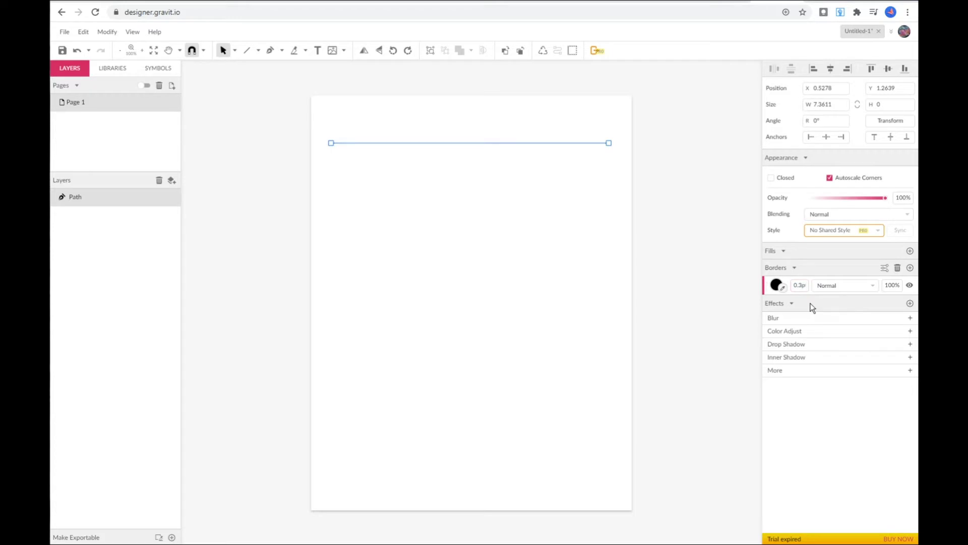
- Extend the line's right end slightly and give its border dash 1 and gap 2
click(609, 145)
drag(609, 144, 620, 144)
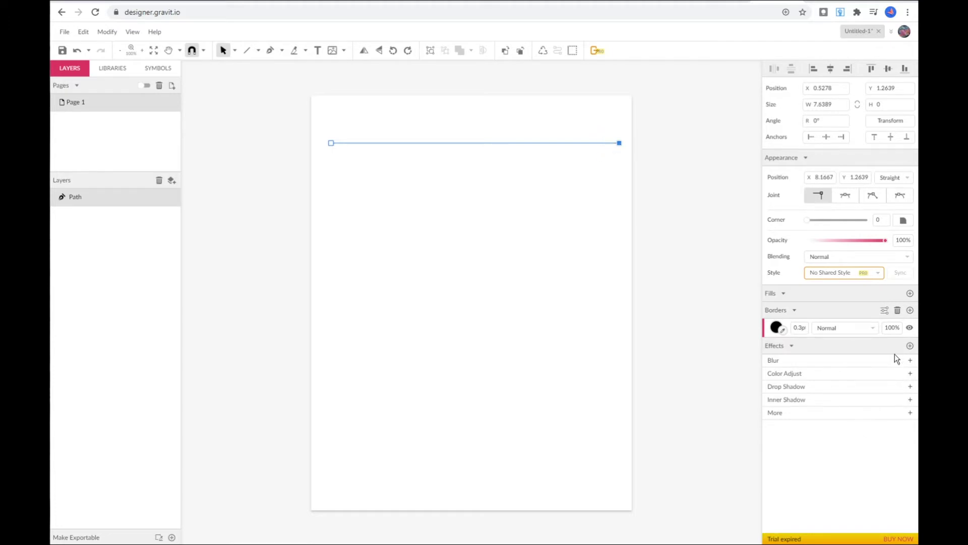
click(582, 172)
click(574, 143)
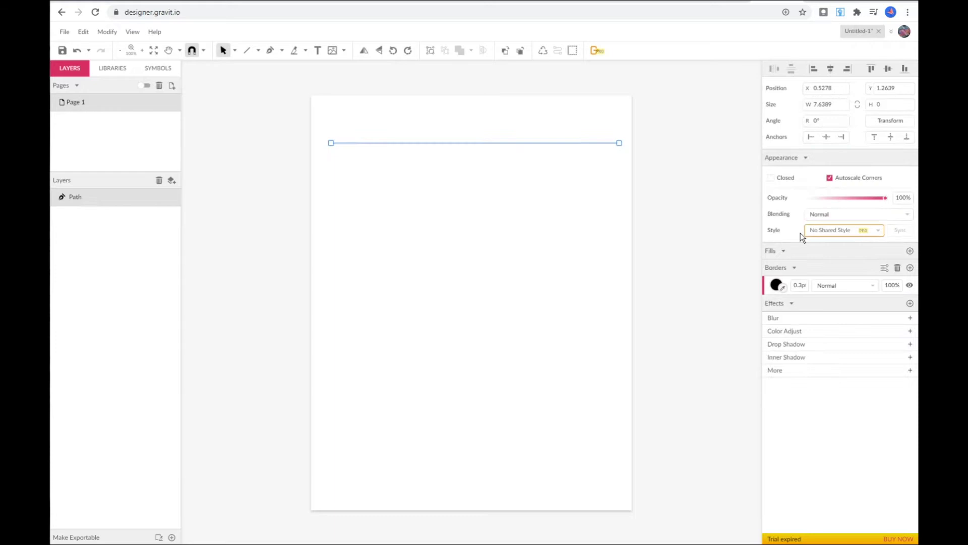
click(885, 268)
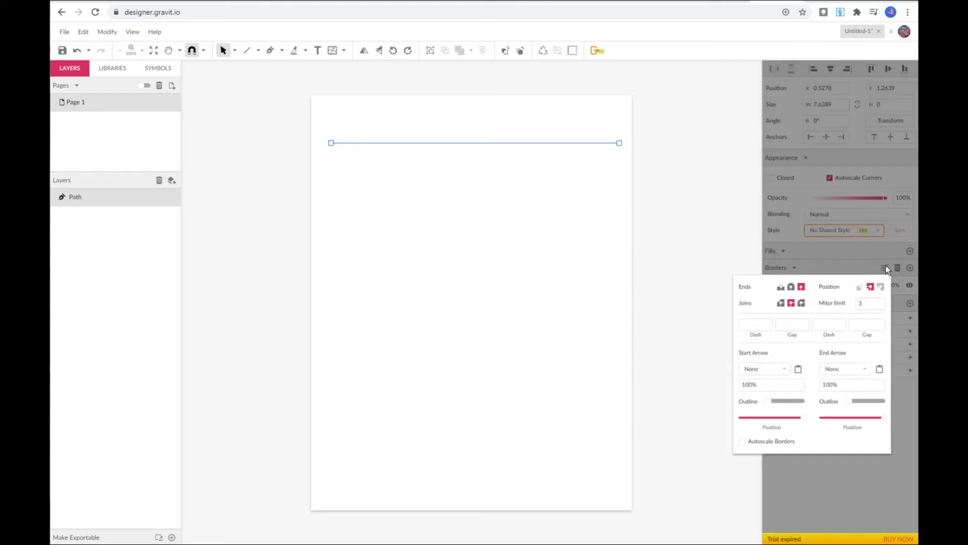
click(752, 324)
text(1)
click(795, 323)
text(2)
- Draw a small rectangle near the page centre and size it 0.3 × 0.3 inches
click(700, 309)
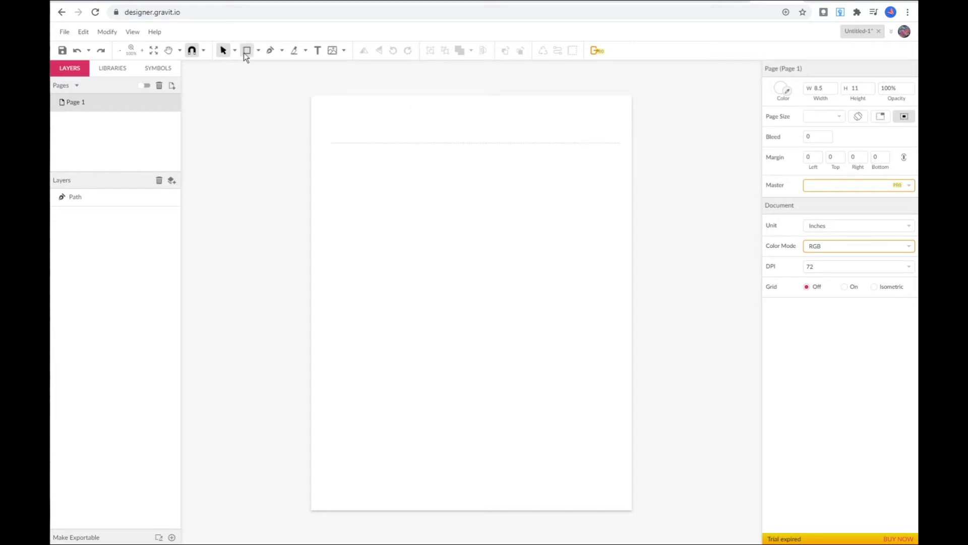
click(244, 52)
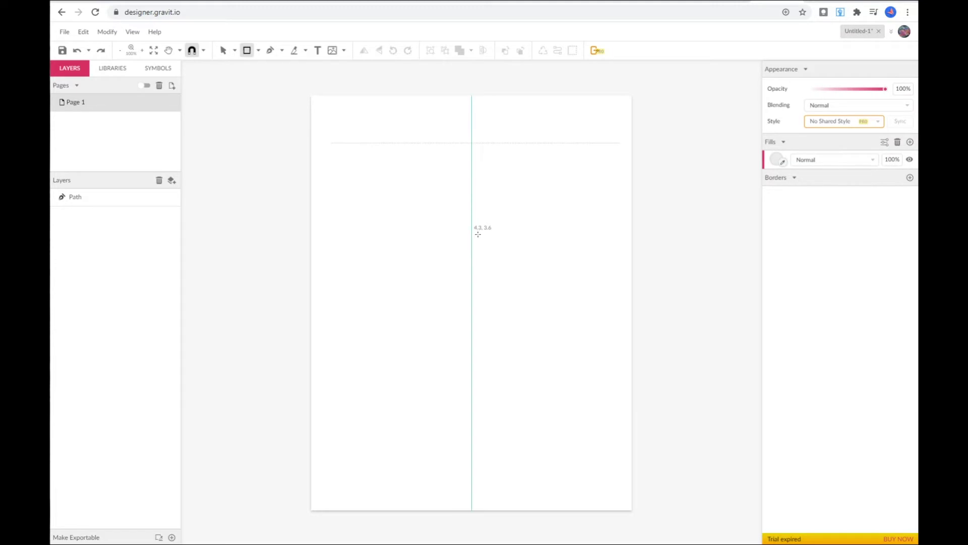
mouse_move(471, 232)
mouse_down()
mouse_move(488, 249)
mouse_move(483, 239)
mouse_up()
click(836, 104)
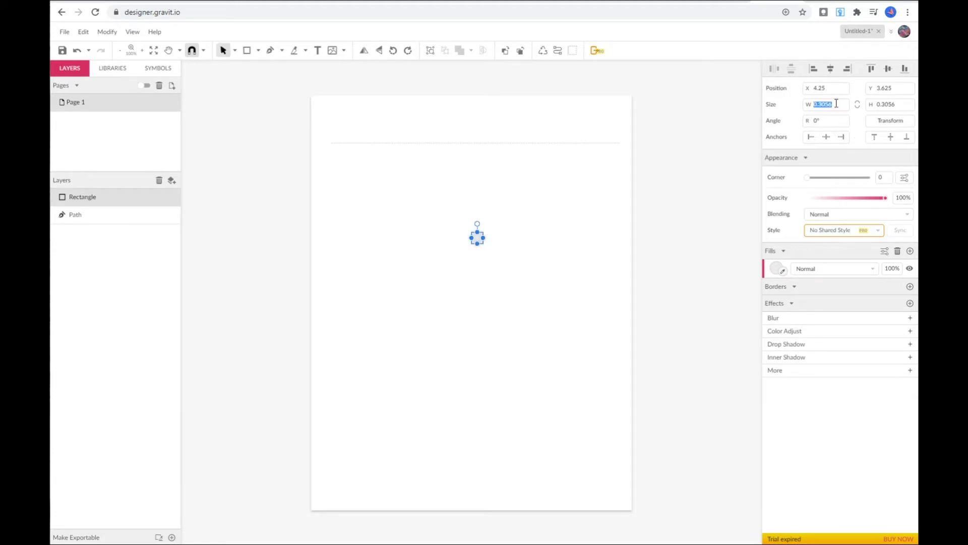
text(0)
key(Tab)
text(0.3)
- Fill the square orange (#FF9900) and deselect it
click(776, 269)
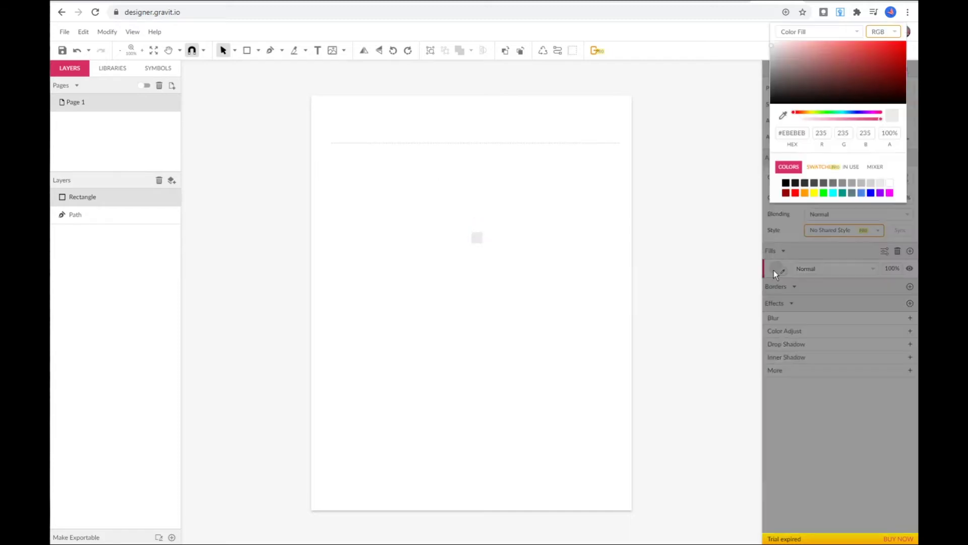
click(804, 194)
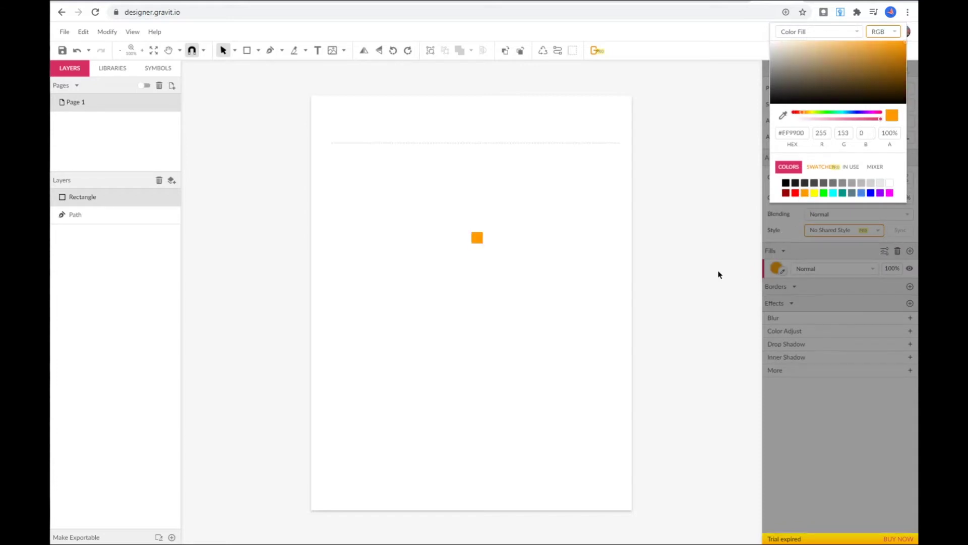
click(803, 293)
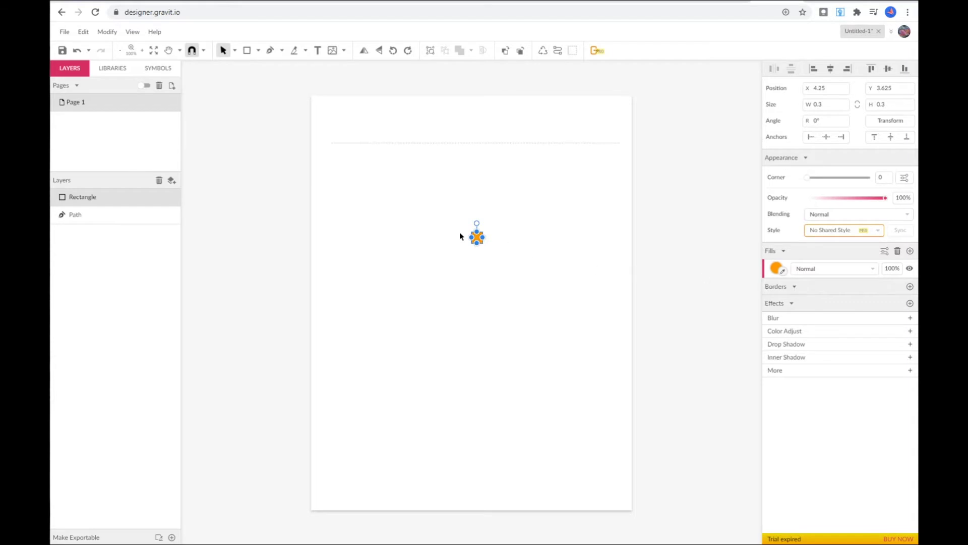
click(509, 235)
- Move the dashed line higher on the page and position the orange square on it
drag(477, 239, 574, 187)
click(568, 149)
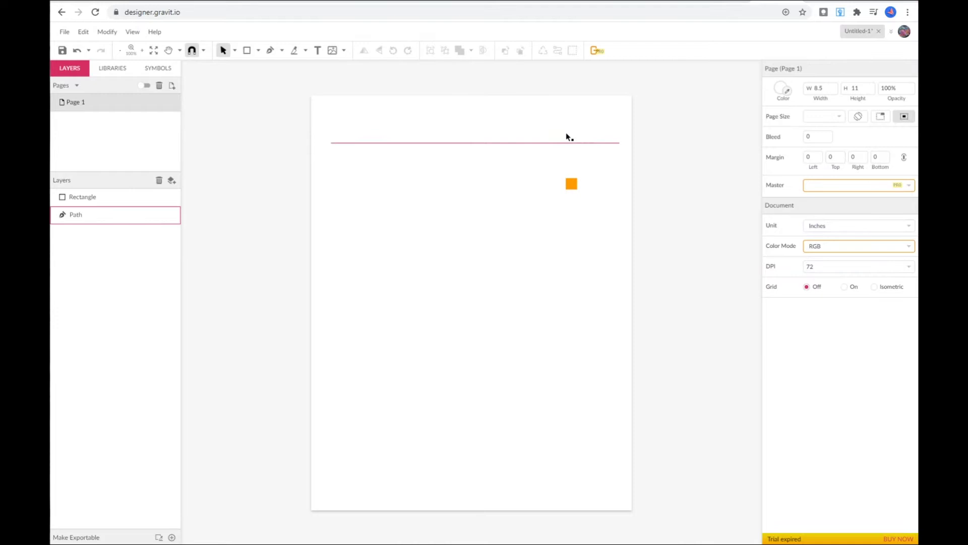
drag(566, 142, 568, 124)
click(549, 201)
drag(568, 188, 573, 131)
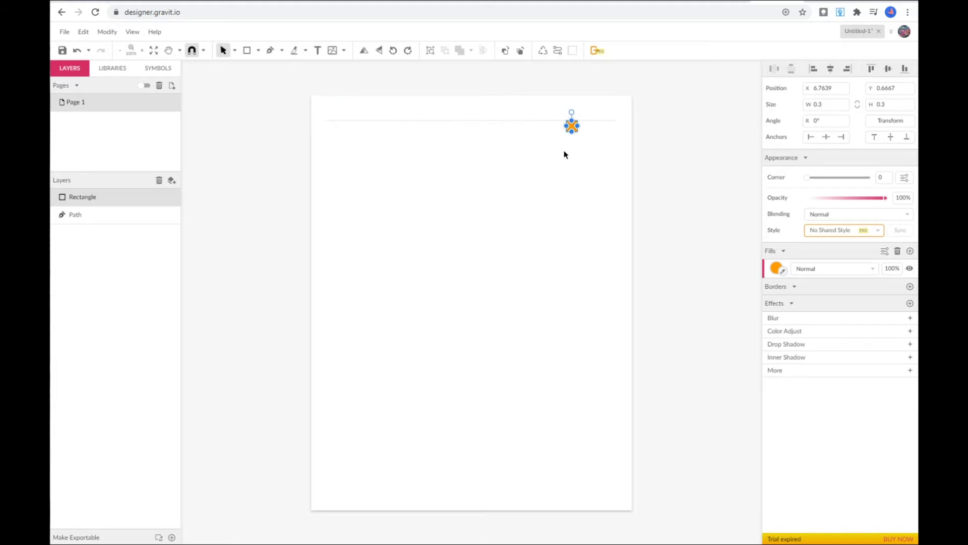
click(585, 155)
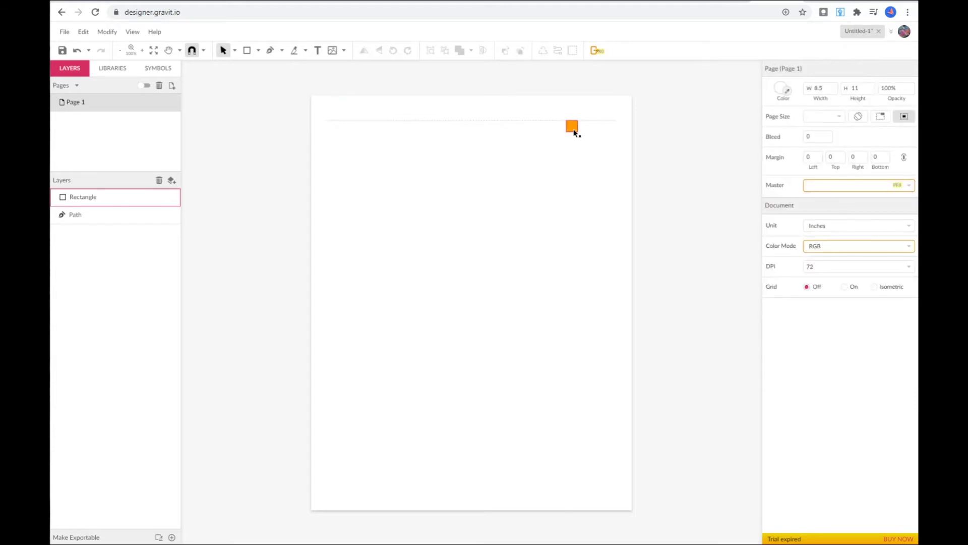
mouse_move(574, 130)
mouse_down()
mouse_move(568, 153)
mouse_move(570, 130)
mouse_up()
click(207, 232)
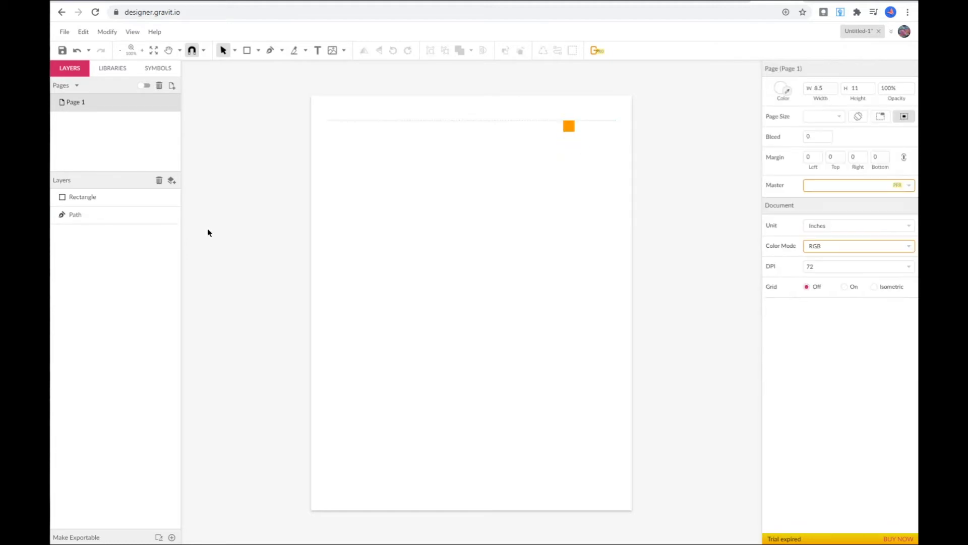
click(148, 216)
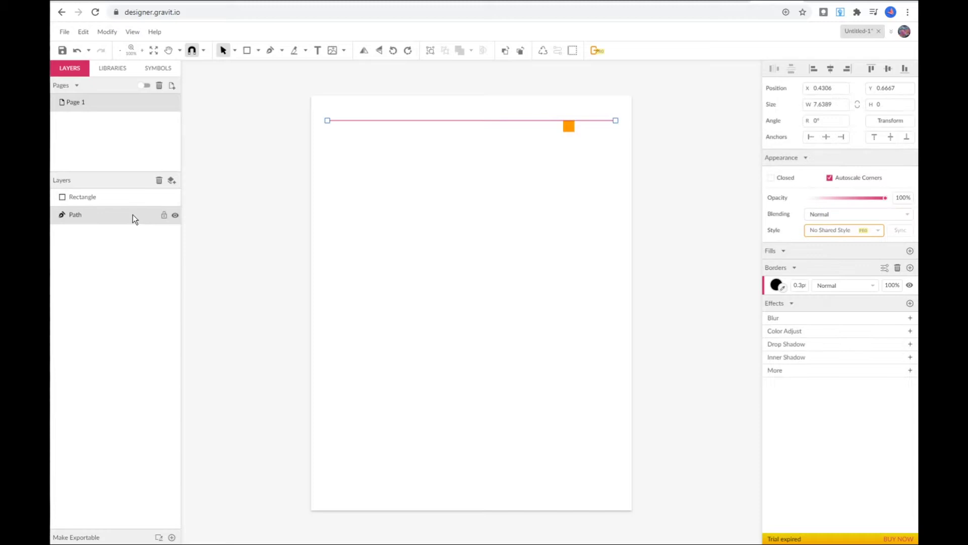
- Copy and paste the dashed line and move the duplicate just below the first
key(ctrl+c)
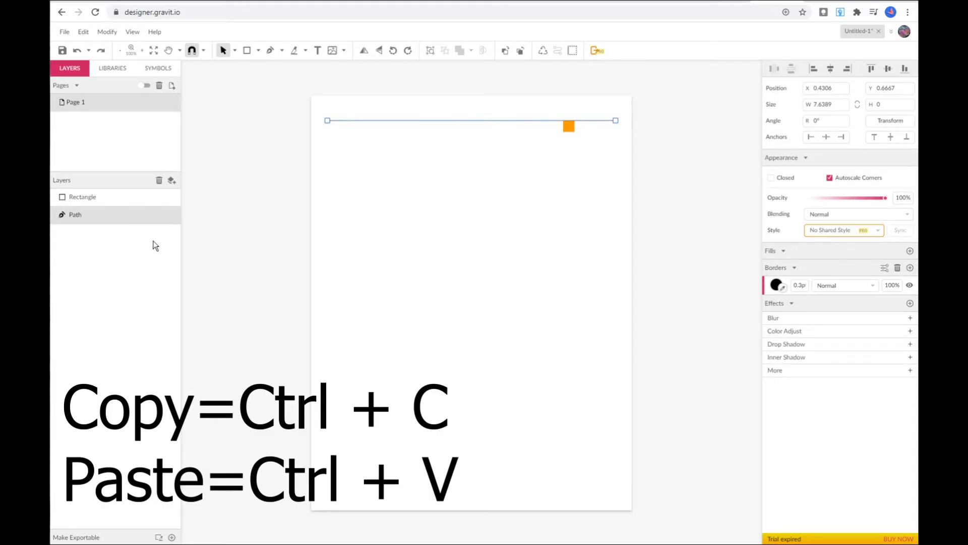
key(ctrl+v)
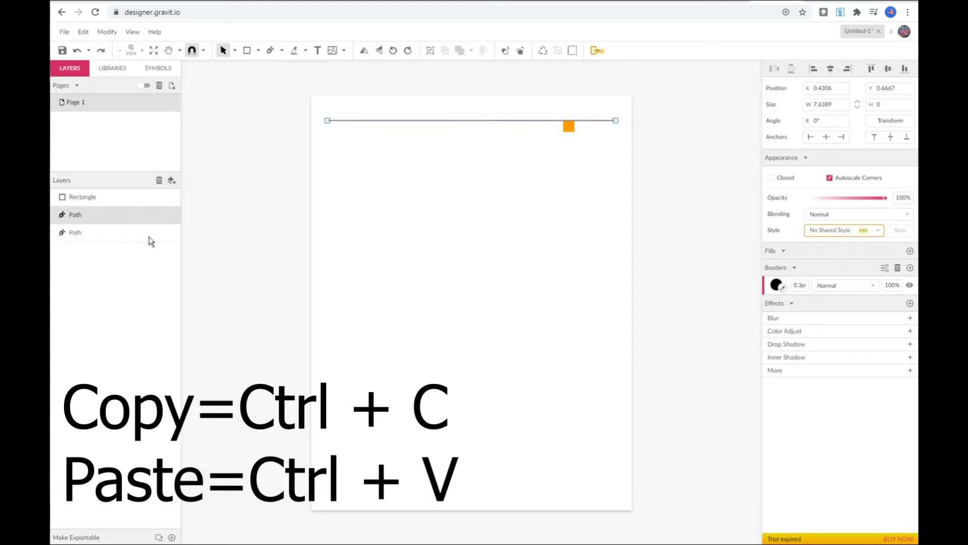
click(120, 234)
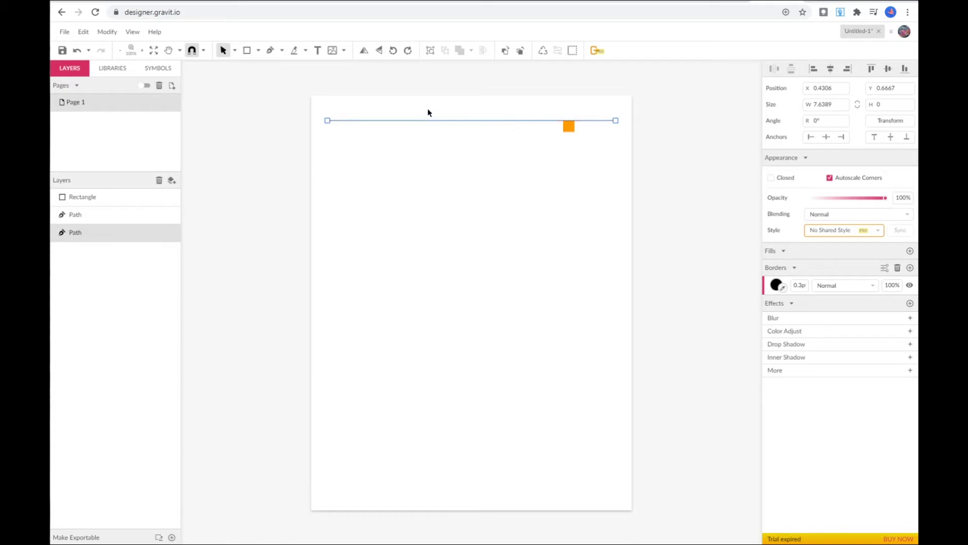
drag(434, 121, 433, 133)
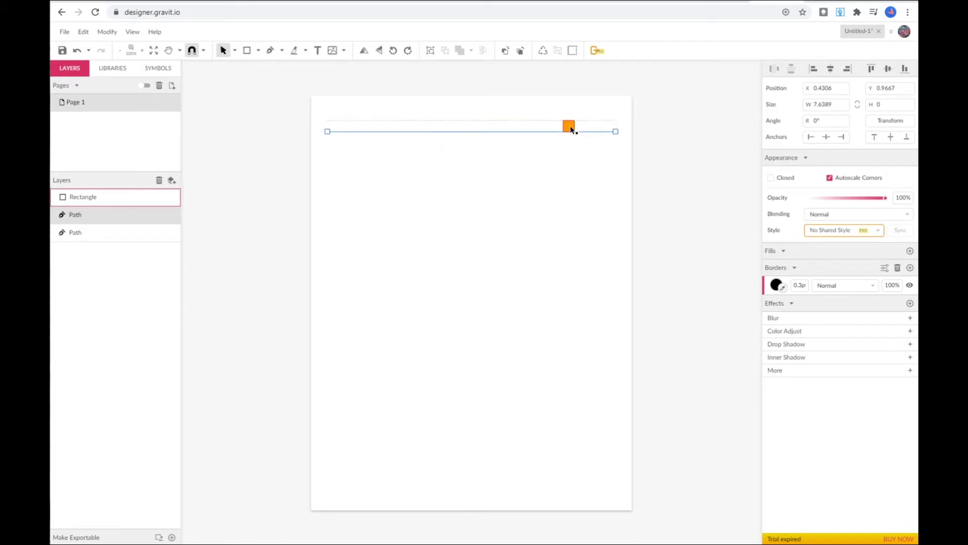
drag(571, 130, 602, 117)
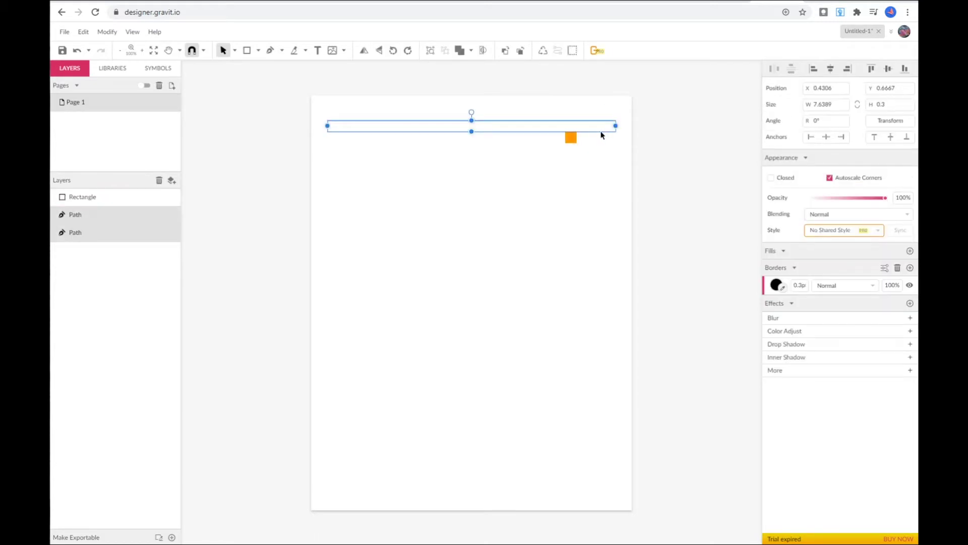
key(ctrl+z)
- Duplicate the lines into a block of eight, move the square below, and select them
drag(532, 135, 594, 206)
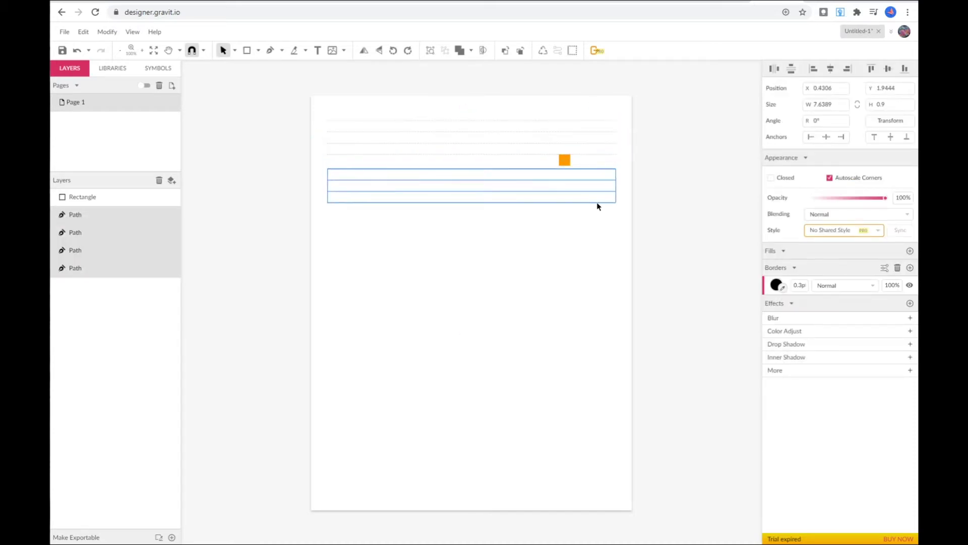
drag(597, 206, 597, 203)
click(559, 210)
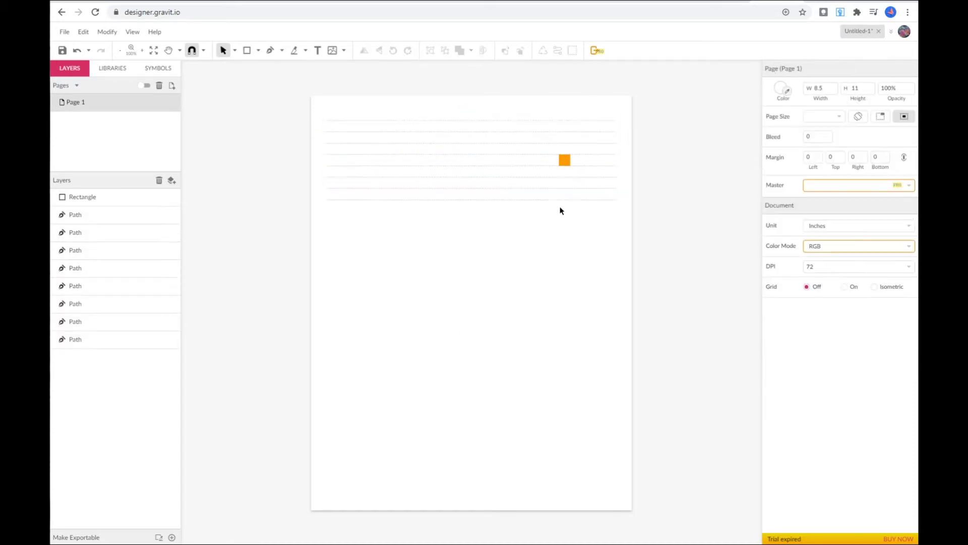
drag(564, 159, 549, 206)
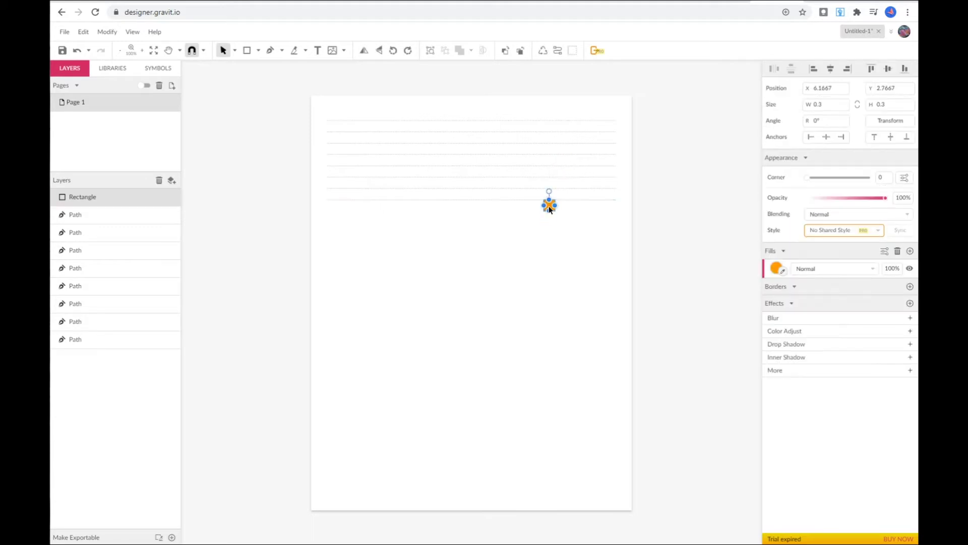
click(579, 123)
drag(579, 107, 568, 270)
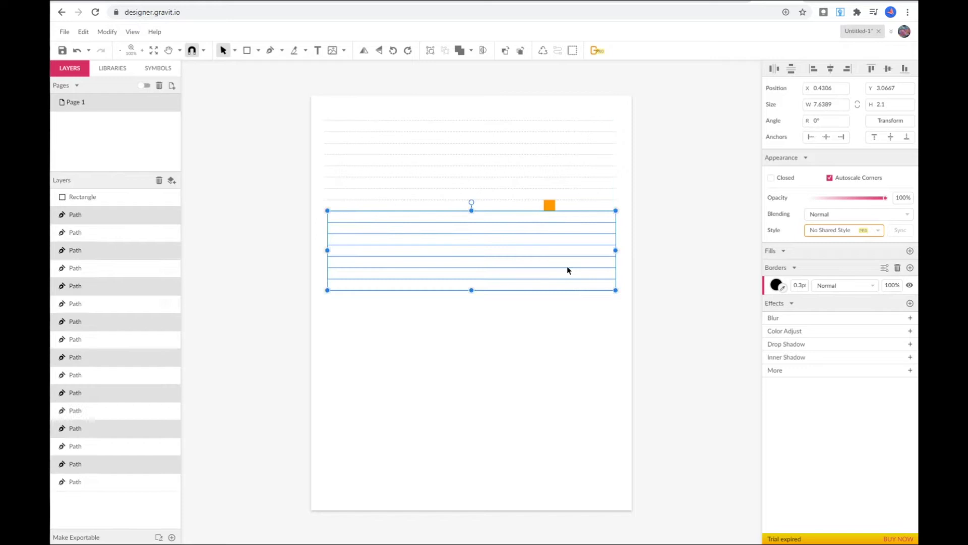
- Copy the eight-line block down to near the bottom margin and select all ruled lines
drag(549, 205, 626, 504)
click(544, 298)
click(581, 478)
click(586, 473)
click(508, 508)
drag(518, 500, 599, 126)
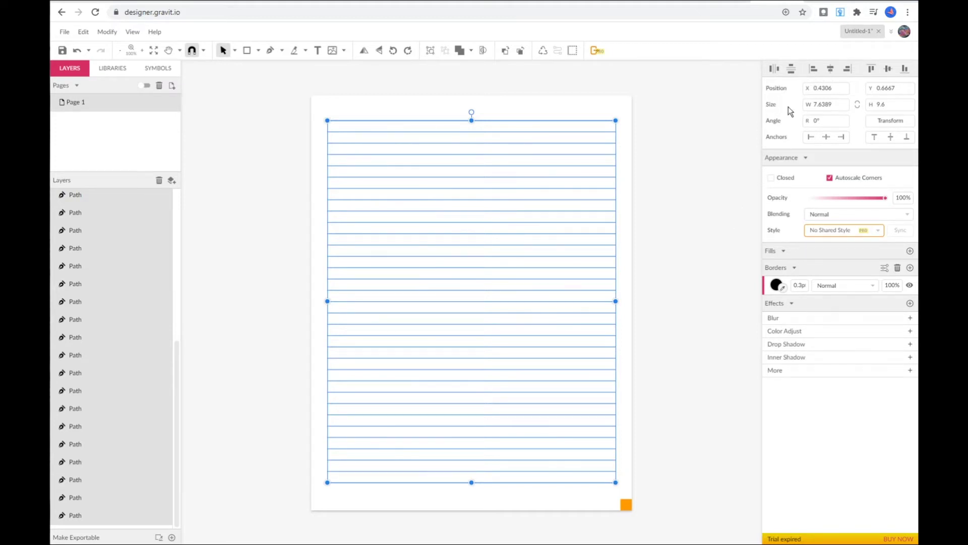
- Distribute the ruled lines vertically and delete the stray extra line
click(791, 71)
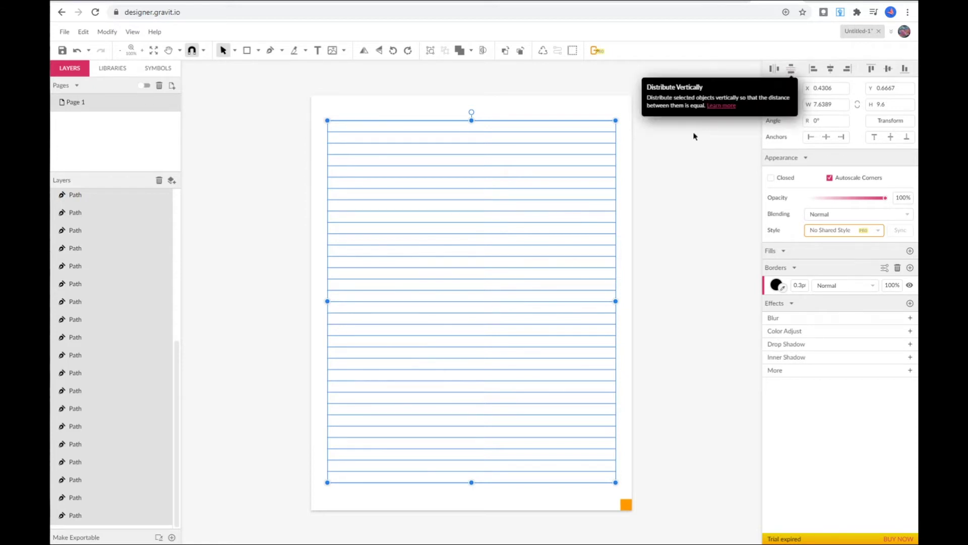
click(703, 194)
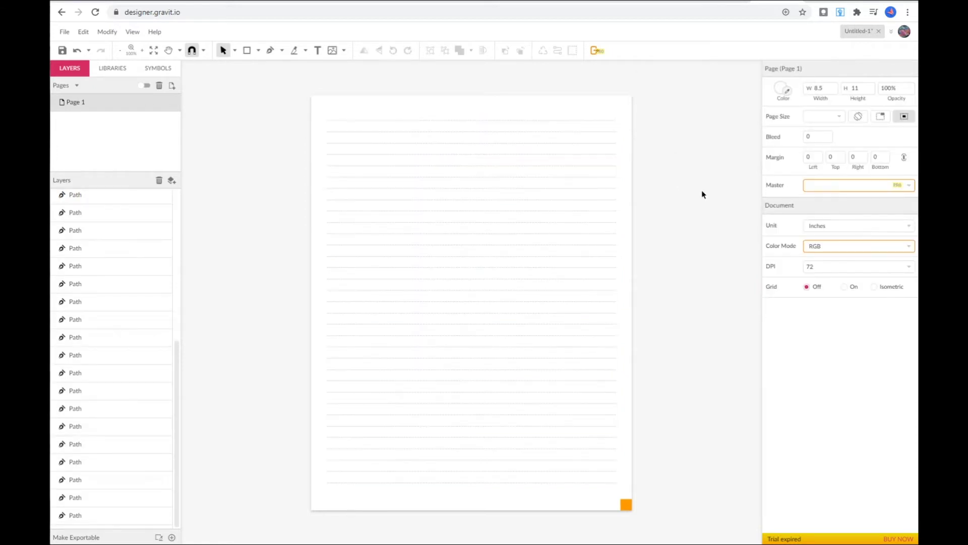
click(621, 189)
key(Delete)
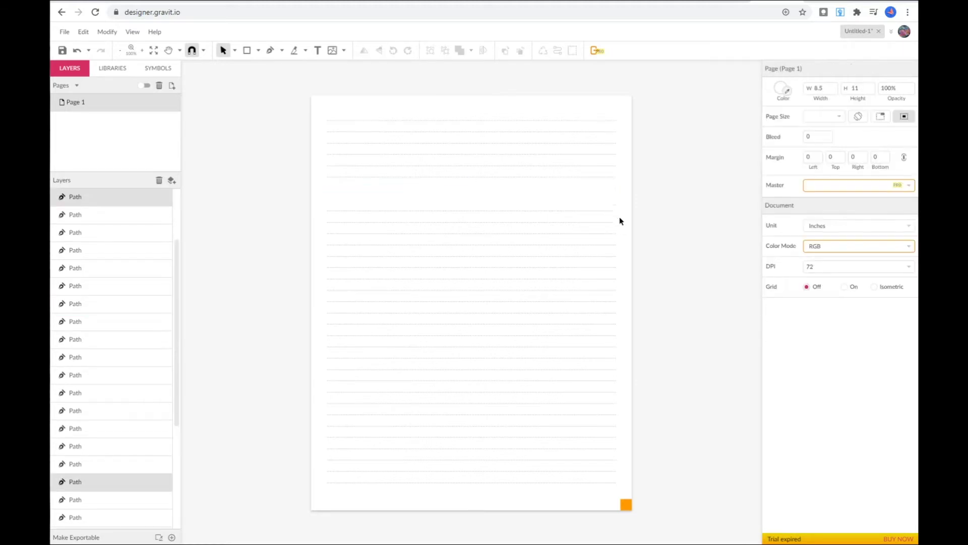
- Redistribute all the ruled lines evenly and drag the orange square off the page
drag(563, 99, 495, 494)
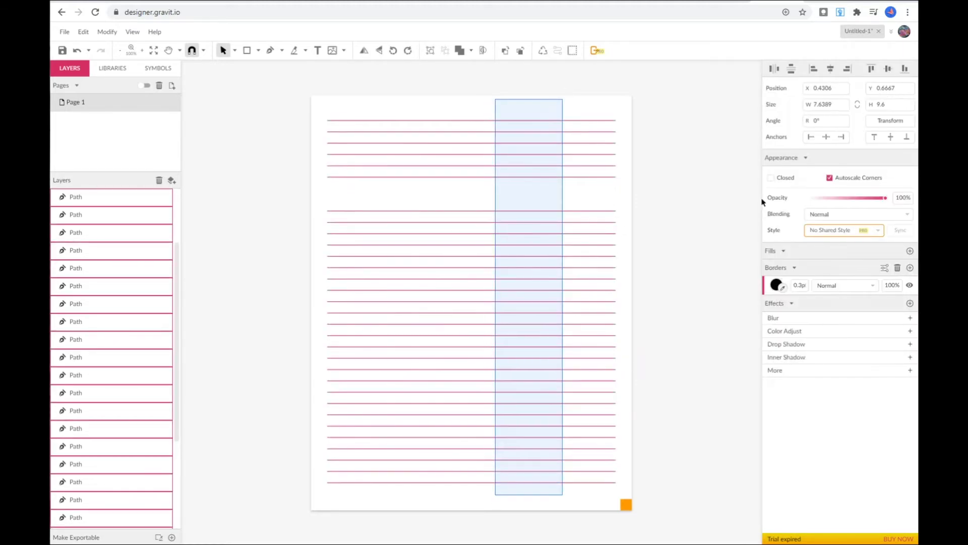
click(791, 72)
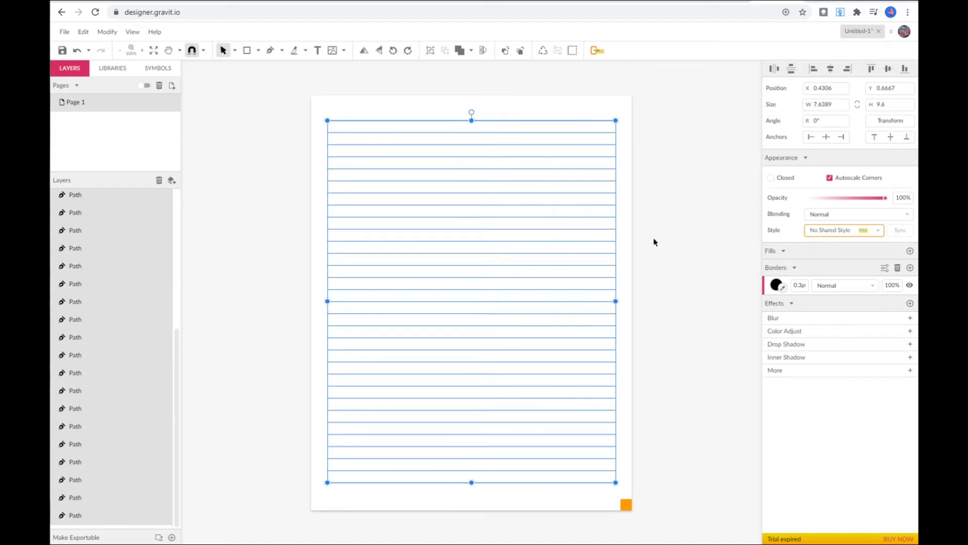
click(671, 219)
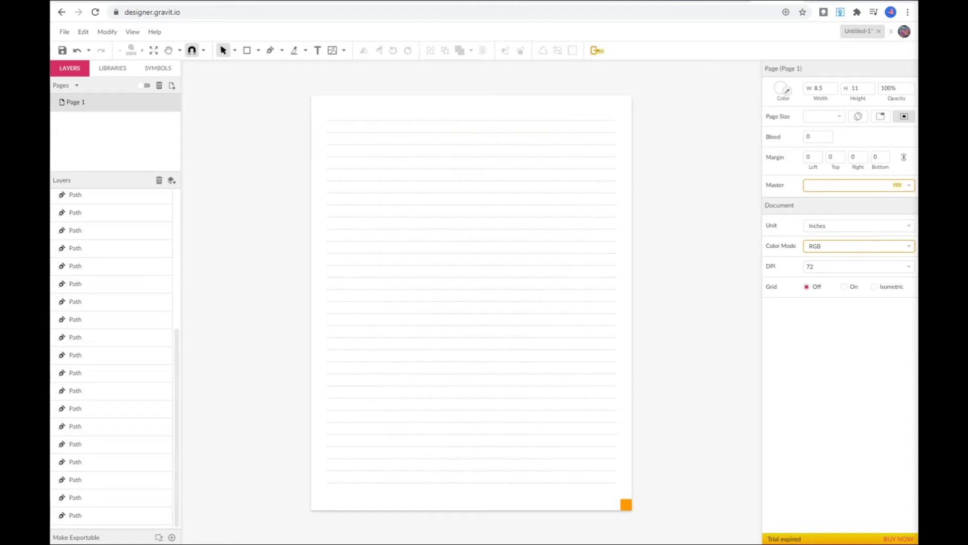
drag(626, 504, 647, 501)
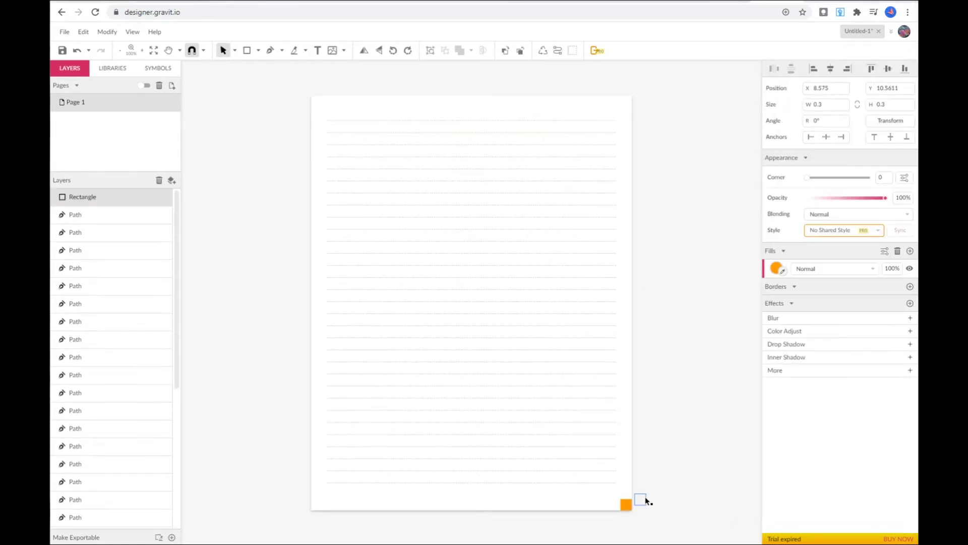
- Set up a PDF export of the ruled page, then cancel the export window
click(594, 50)
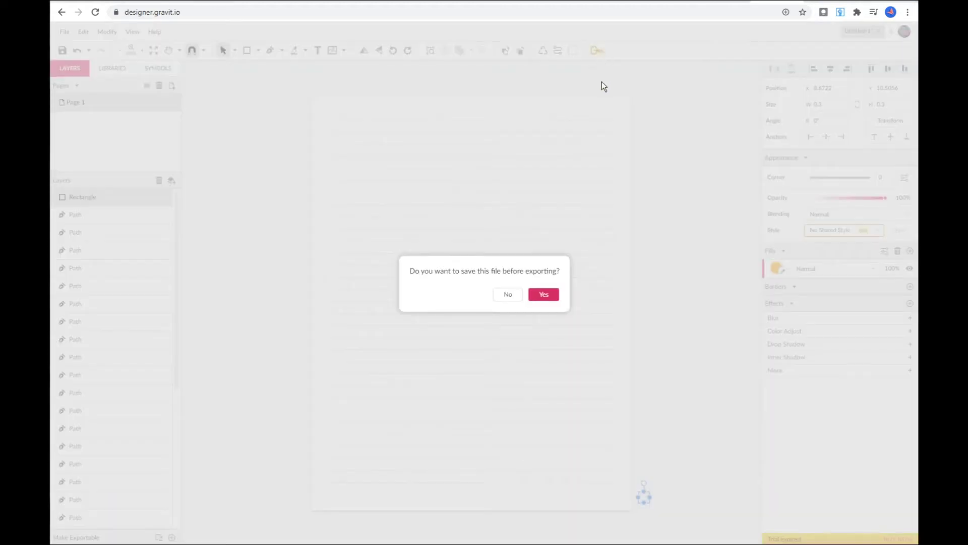
click(508, 295)
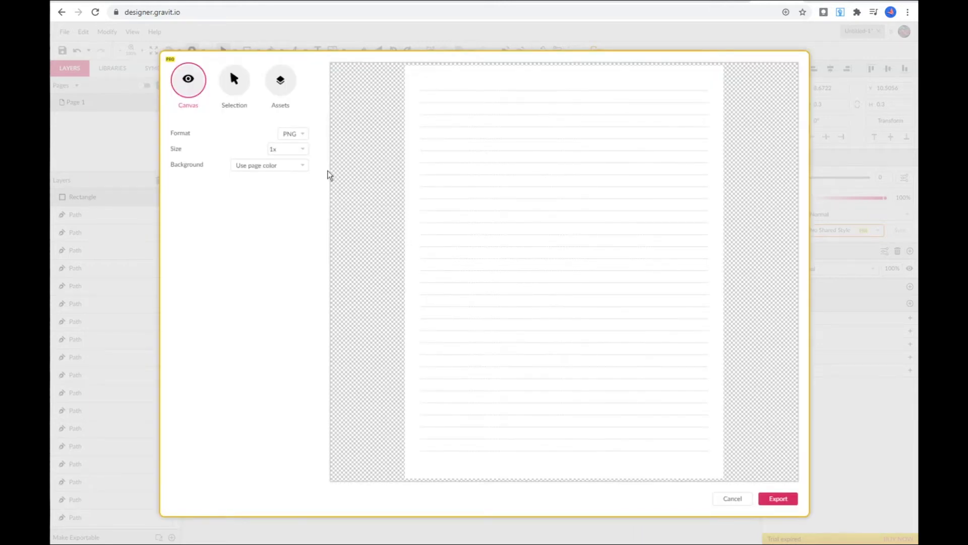
click(295, 138)
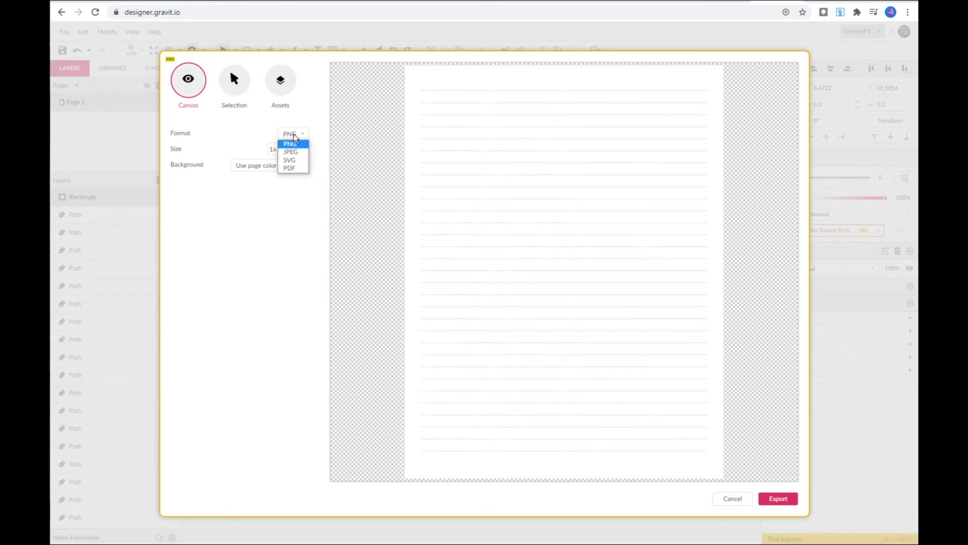
click(295, 170)
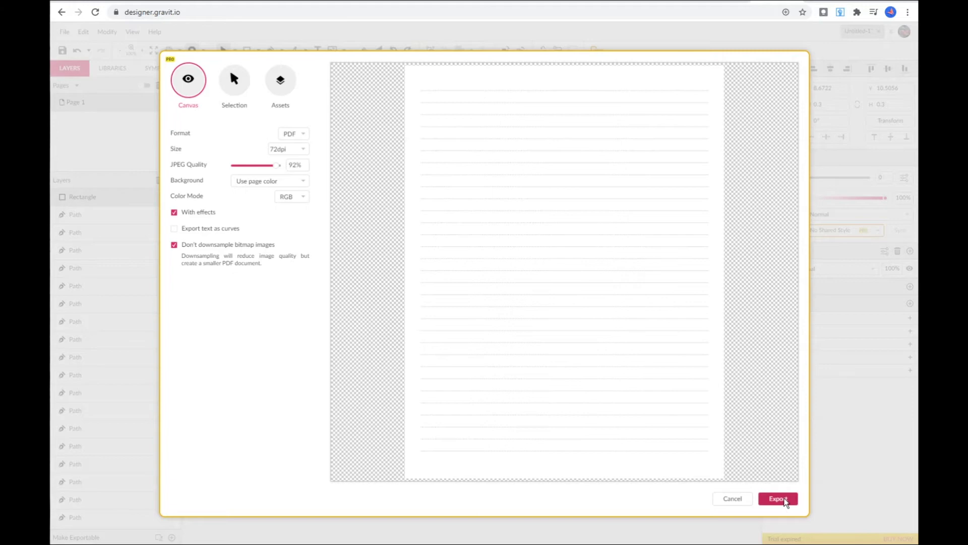
click(791, 498)
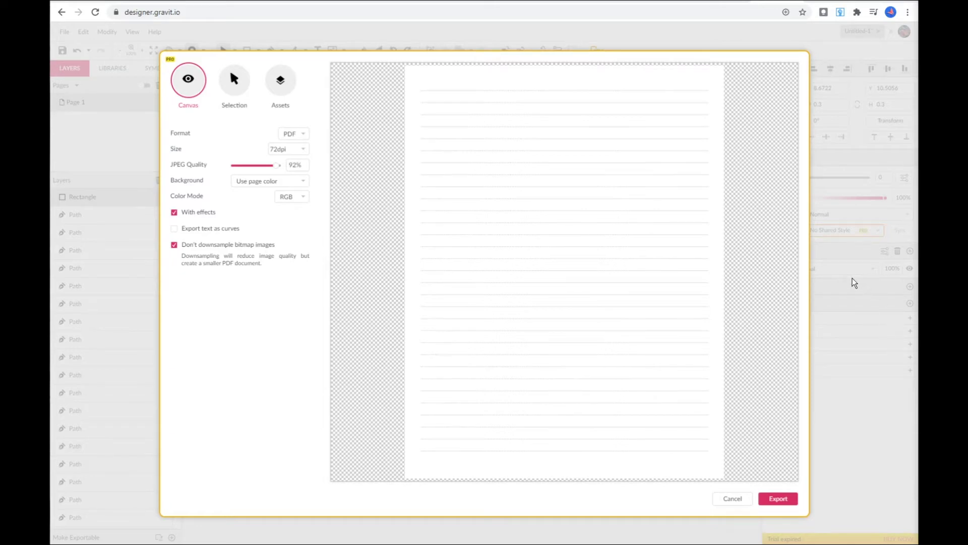
click(732, 498)
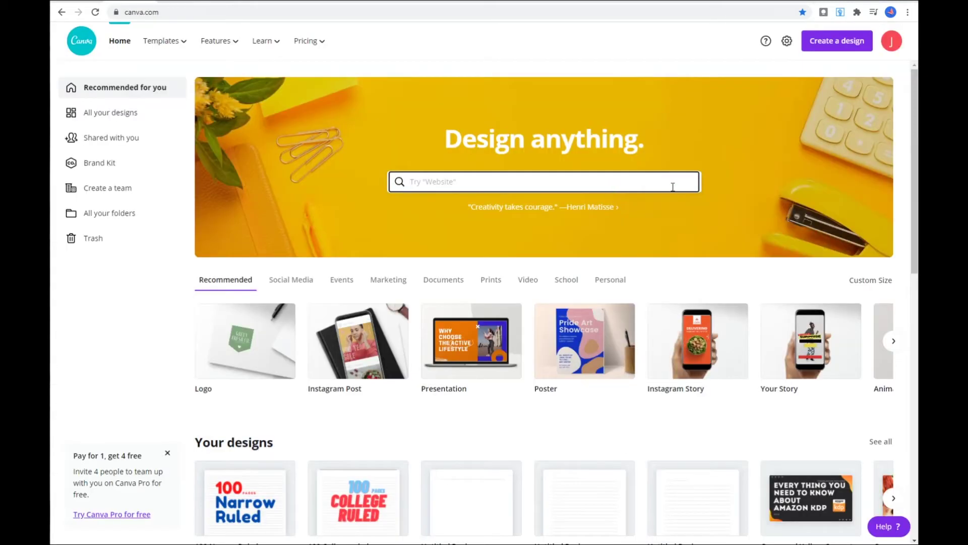
- Create a custom-size Canva design of 8.5 × 11 inches
click(831, 45)
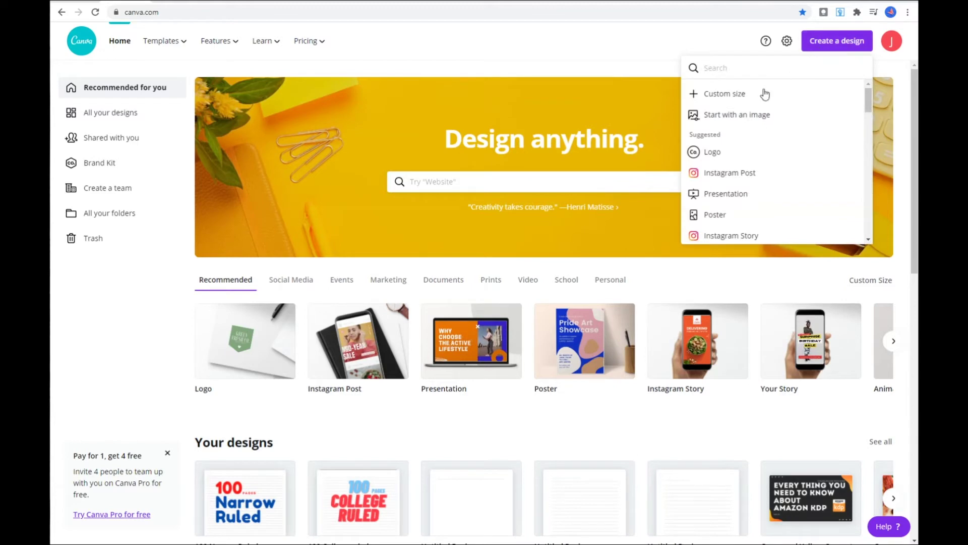
click(745, 95)
click(840, 99)
click(837, 126)
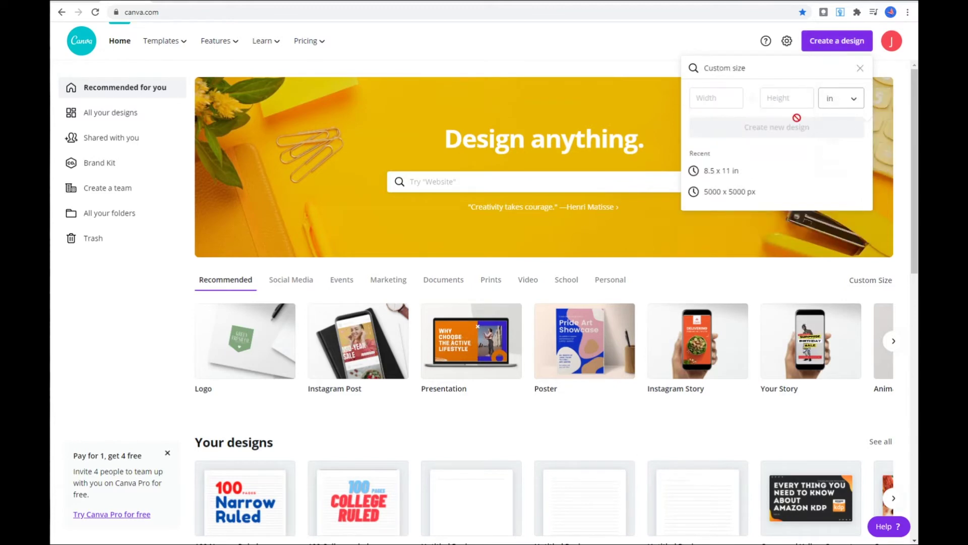
click(715, 96)
text(8.5)
key(Tab)
text(11)
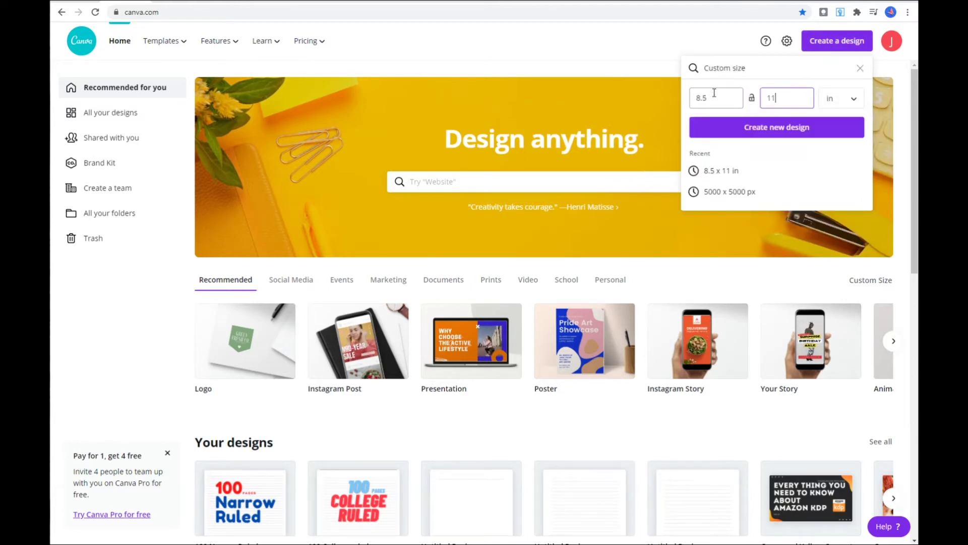
click(745, 125)
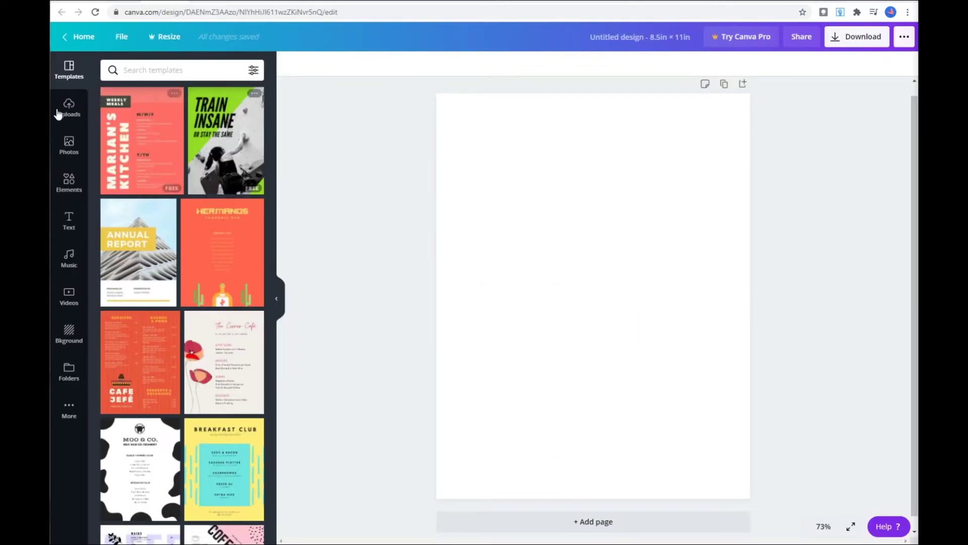
- Add a grey line from the elements search, shorten it, and centre it near the page top
click(70, 182)
click(163, 70)
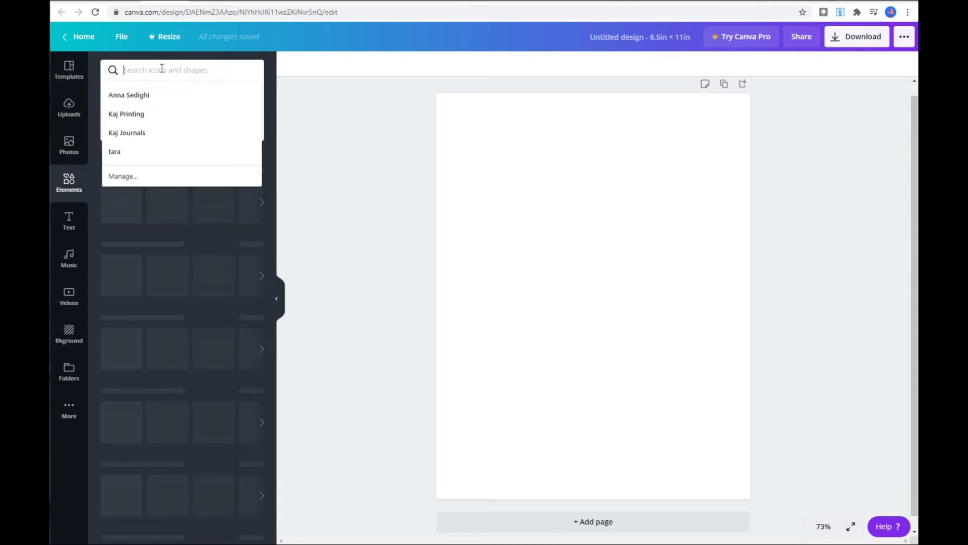
text(line)
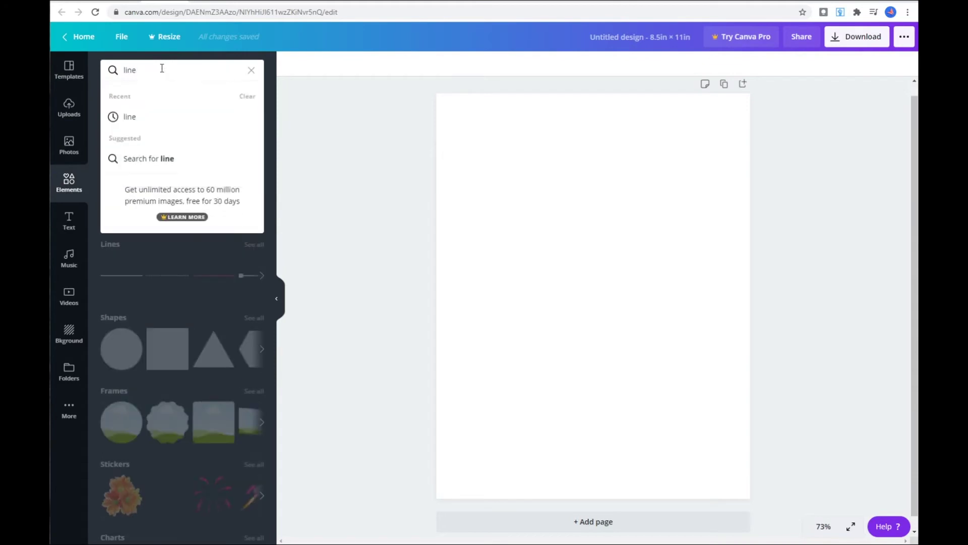
click(162, 121)
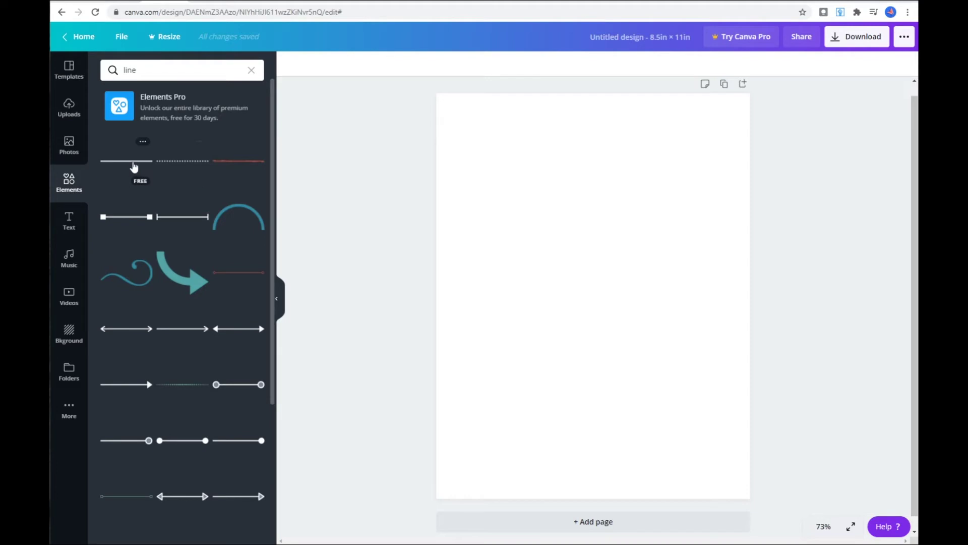
click(134, 167)
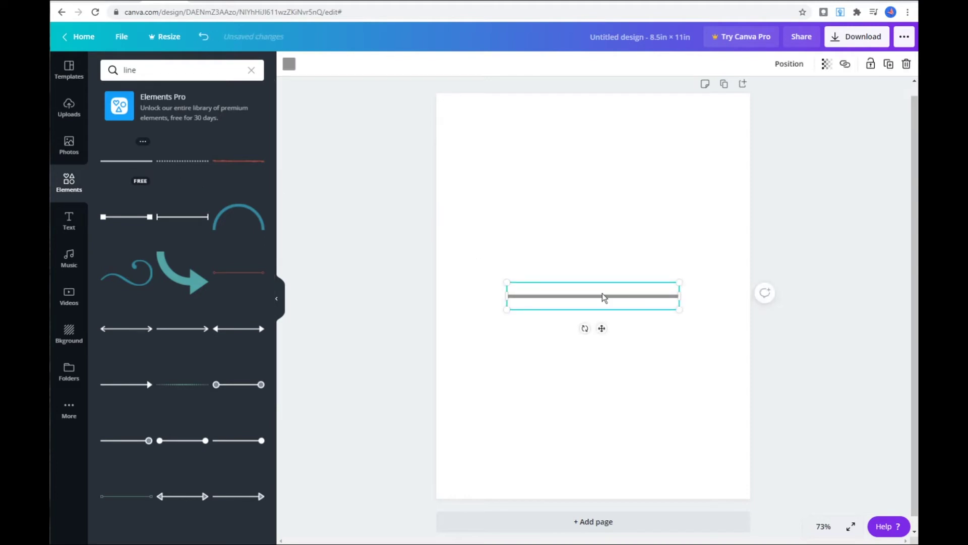
drag(606, 302, 598, 139)
key(Escape)
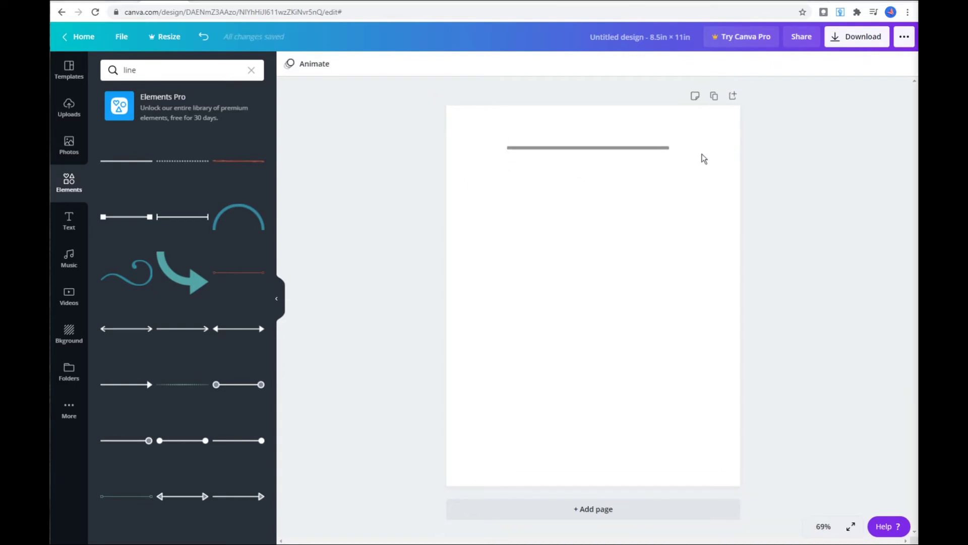
click(664, 151)
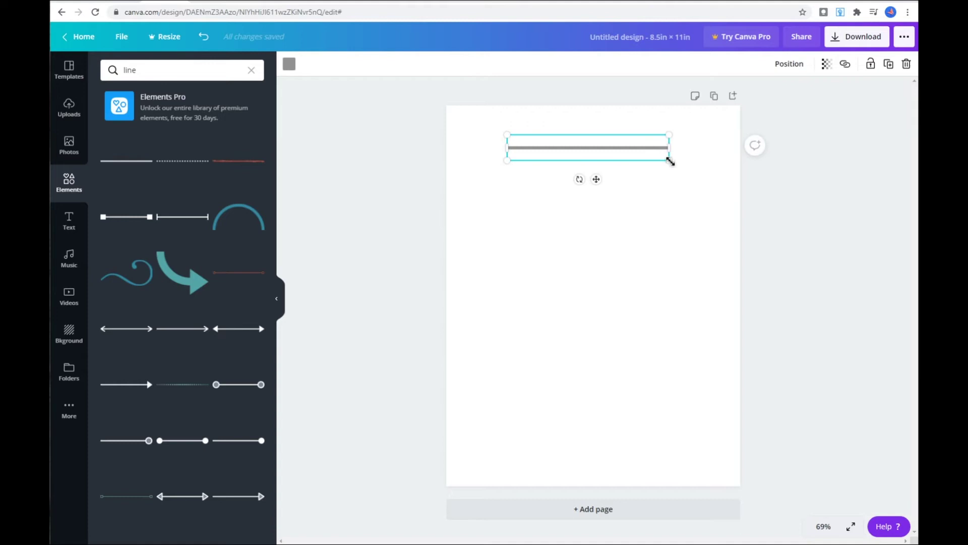
drag(670, 161, 502, 84)
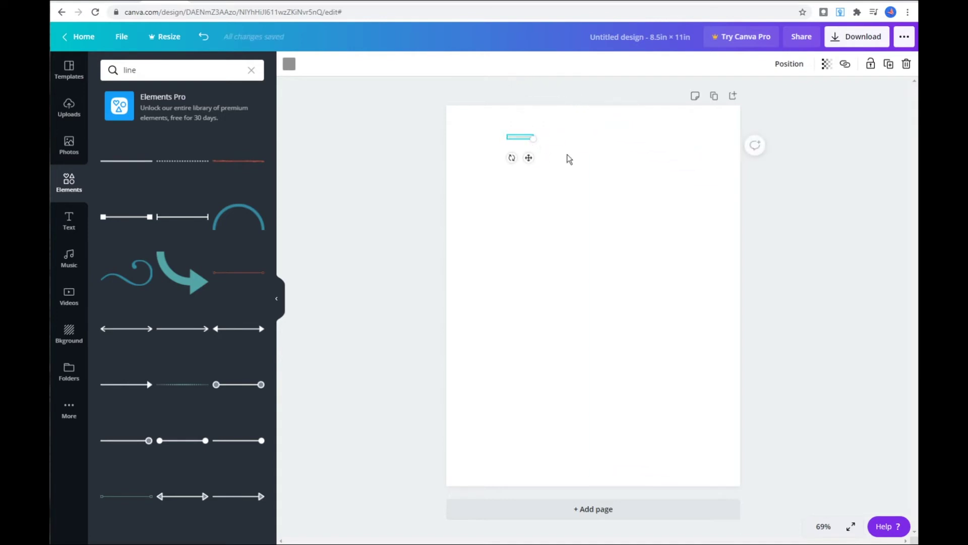
drag(525, 141, 598, 138)
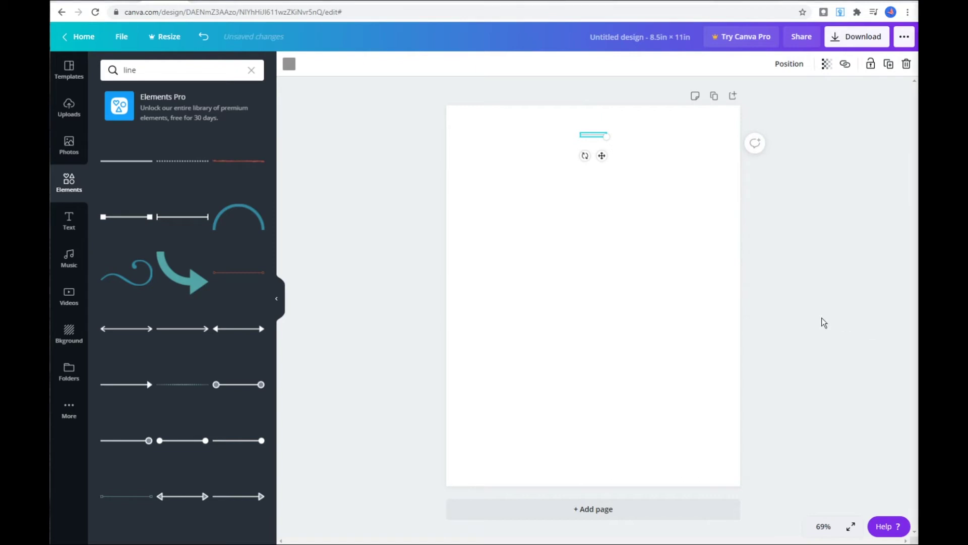
- At 300% zoom, stretch the line wider across the page, then fit the page in view
click(822, 526)
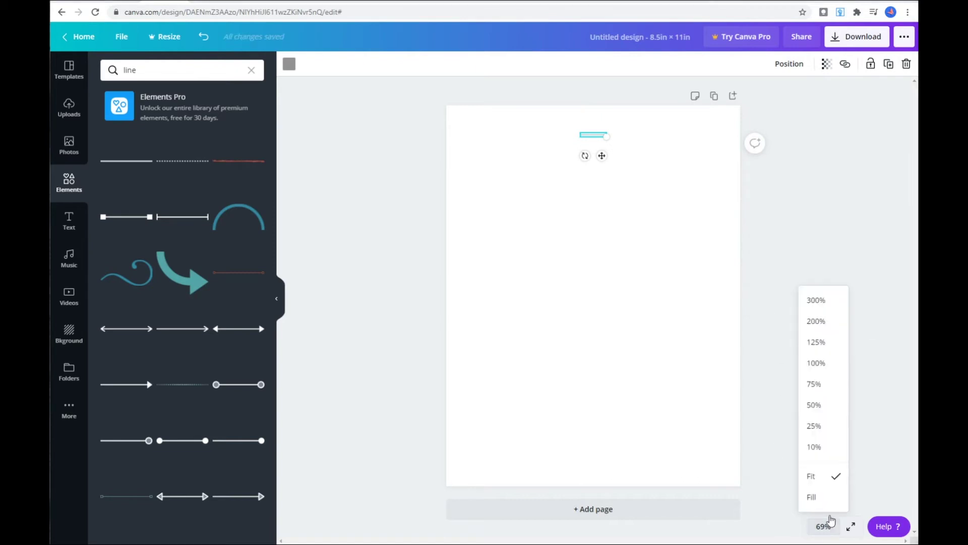
click(827, 301)
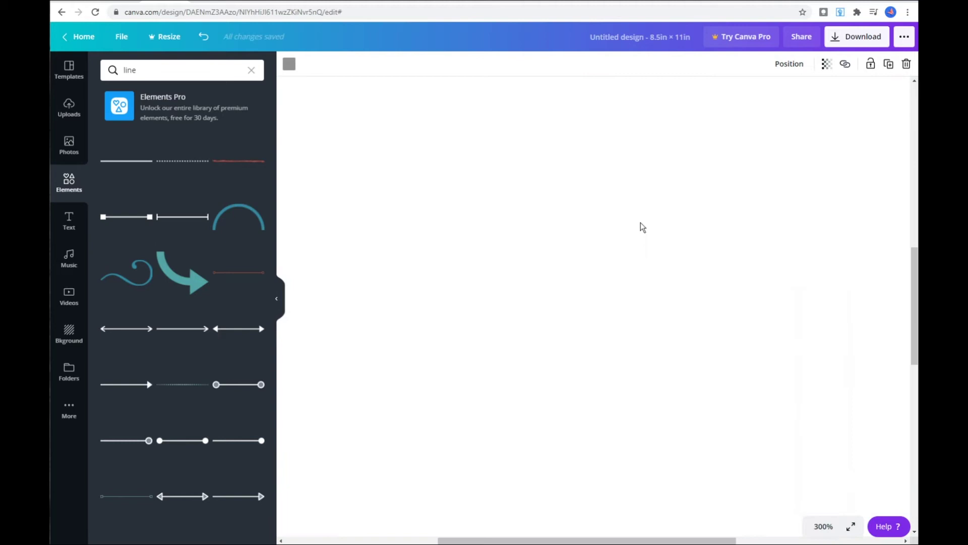
scroll(646, 227, up, 3)
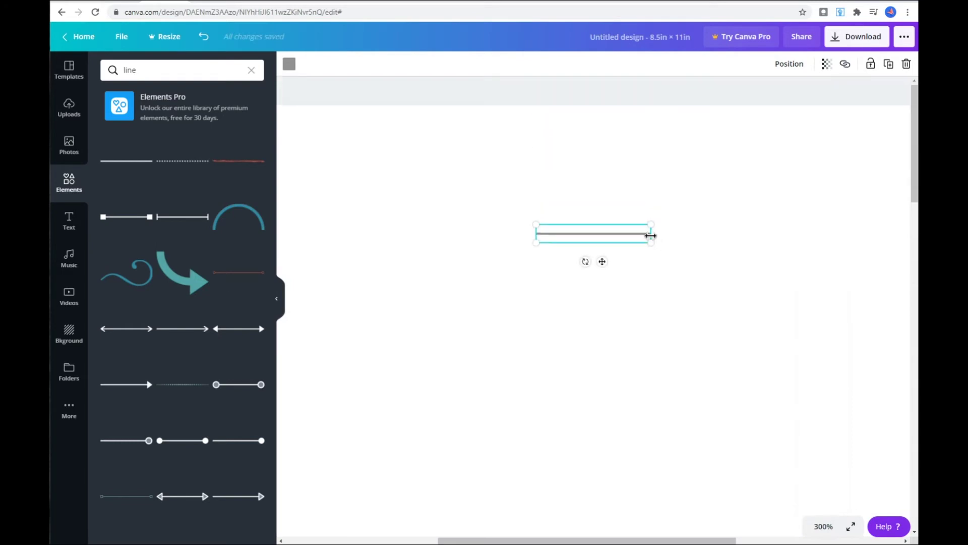
drag(649, 234, 890, 233)
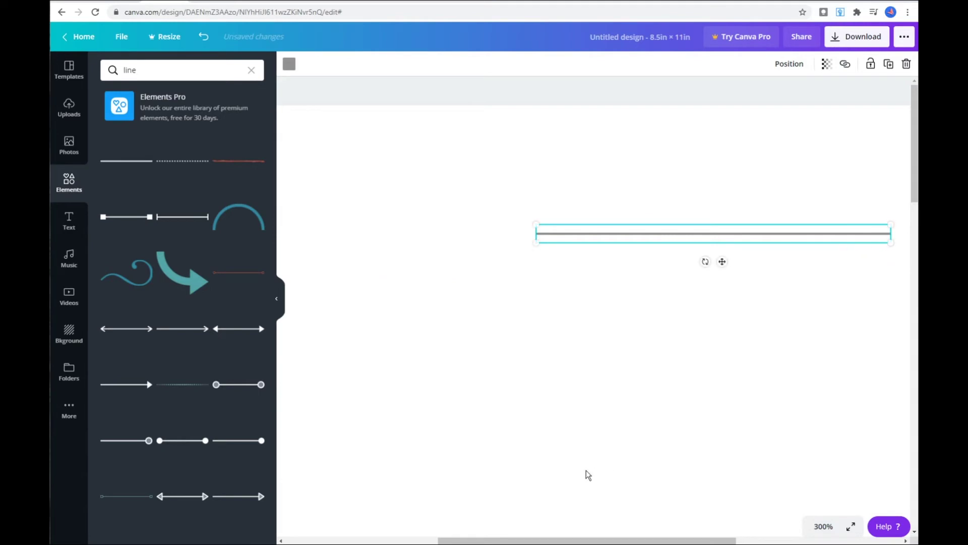
click(820, 526)
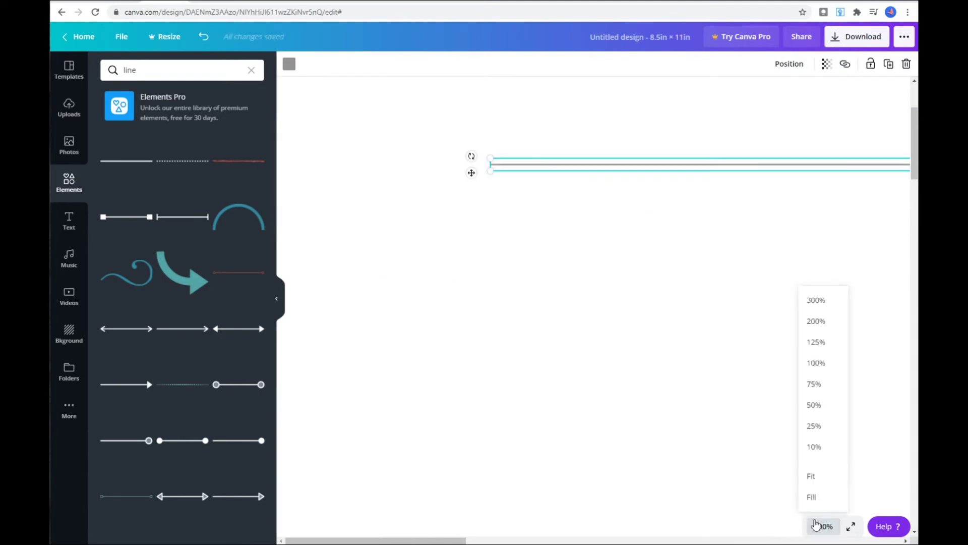
click(827, 477)
click(659, 216)
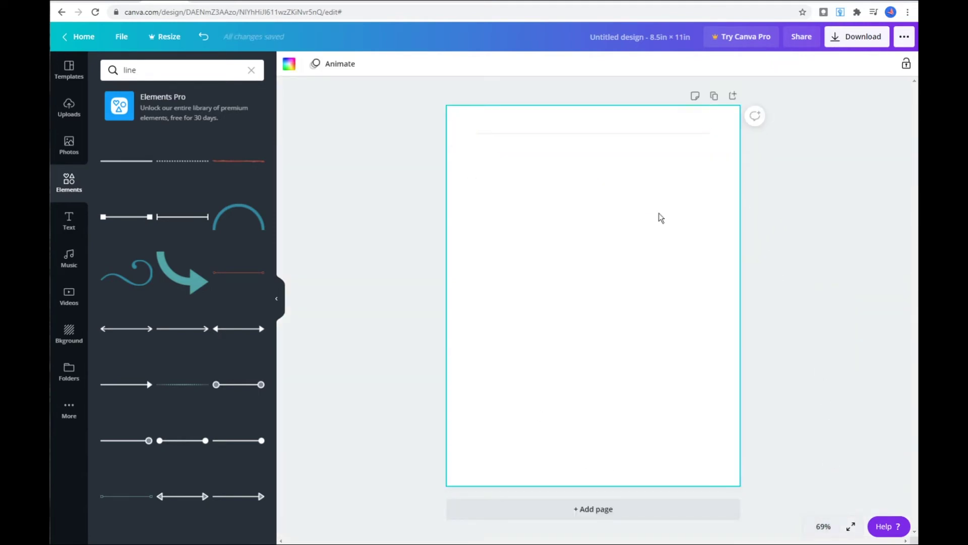
- Search Elements for 'shape' and add a square, shrinking it into a small grey spacer
triple_click(151, 69)
key(BackSpace)
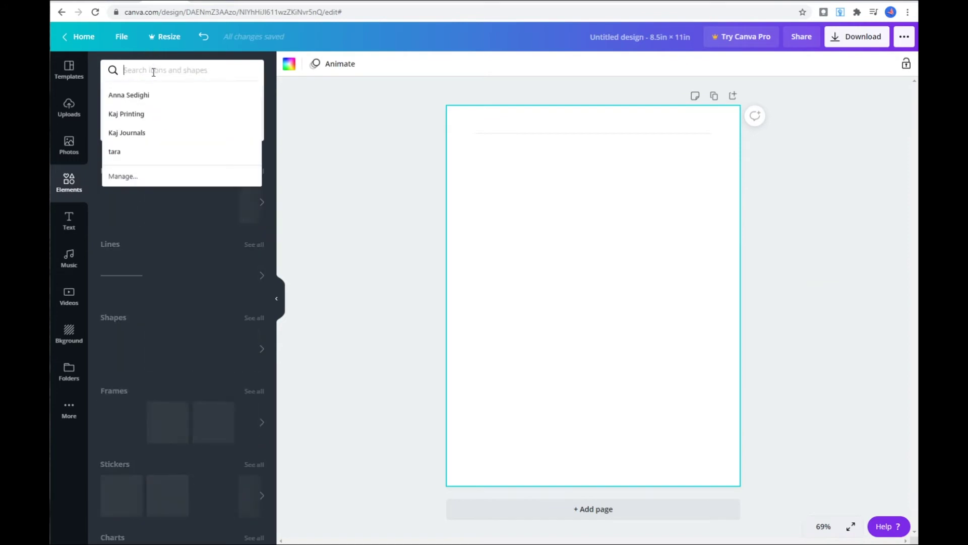
text(shape)
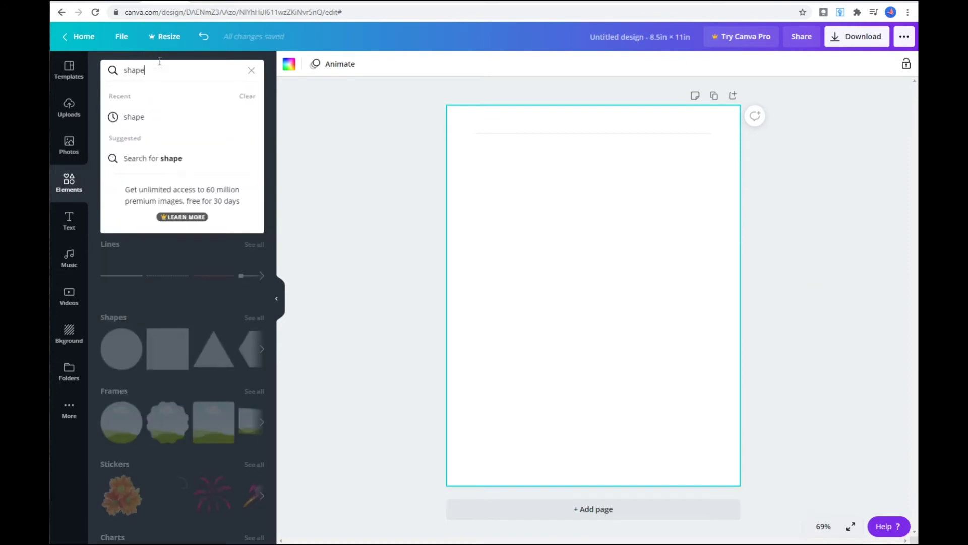
key(Return)
click(184, 168)
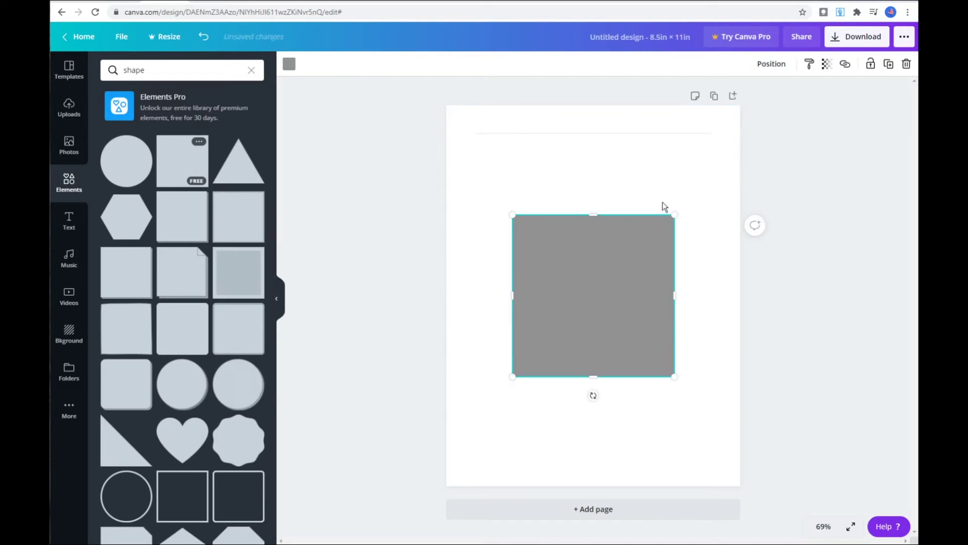
drag(669, 368, 583, 139)
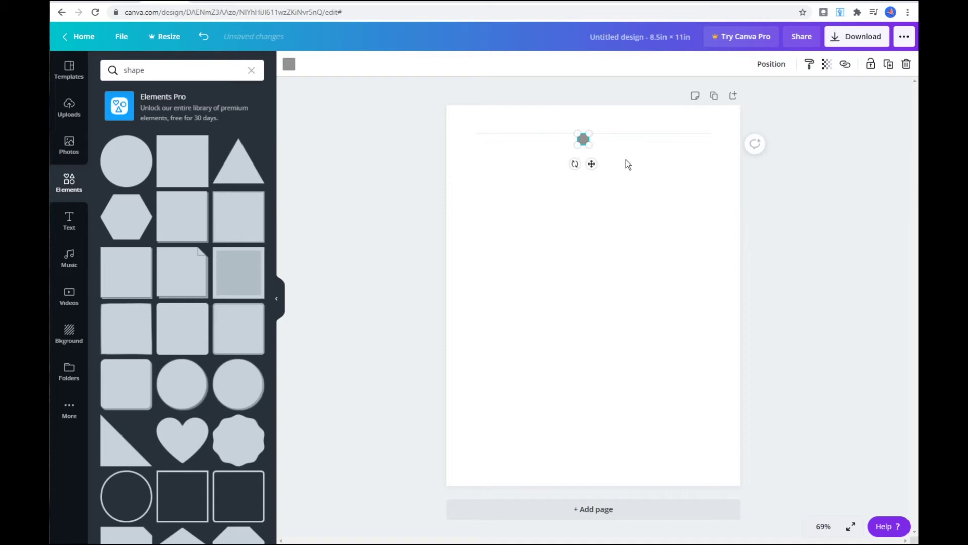
- Stack another ruled line beneath the first, using the spacer square to keep even spacing
click(644, 132)
drag(643, 134, 644, 145)
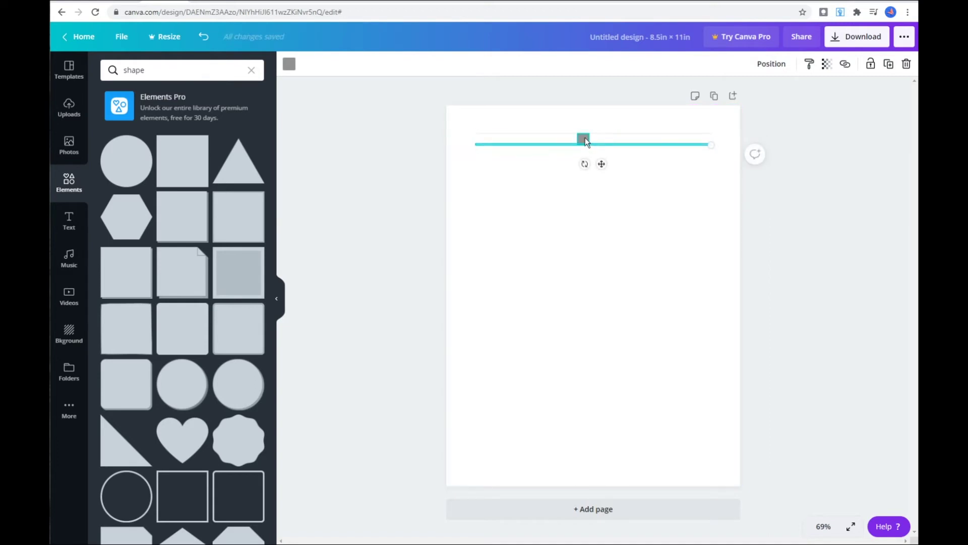
drag(583, 139, 664, 169)
- Duplicate the ruled lines with Ctrl+D and drag the copies further down the page
click(616, 151)
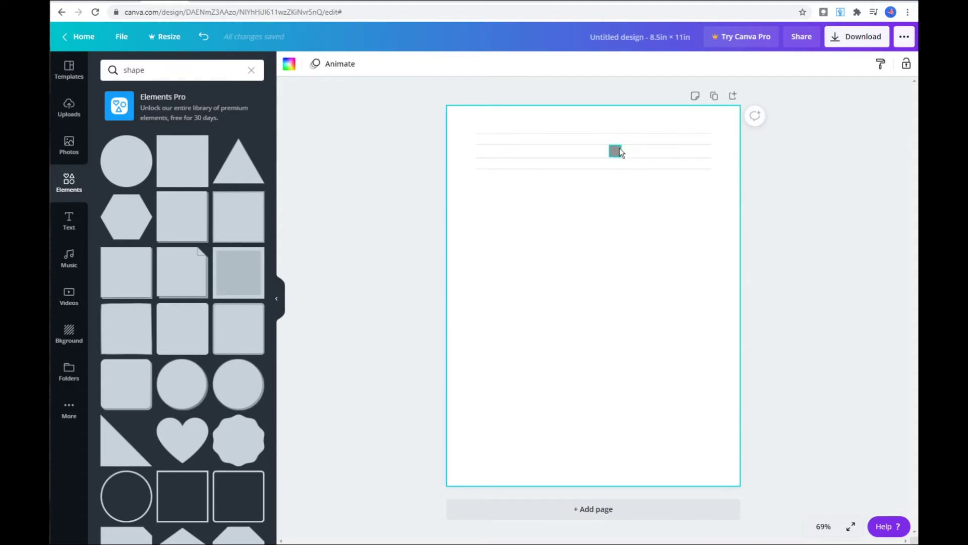
drag(616, 150, 735, 480)
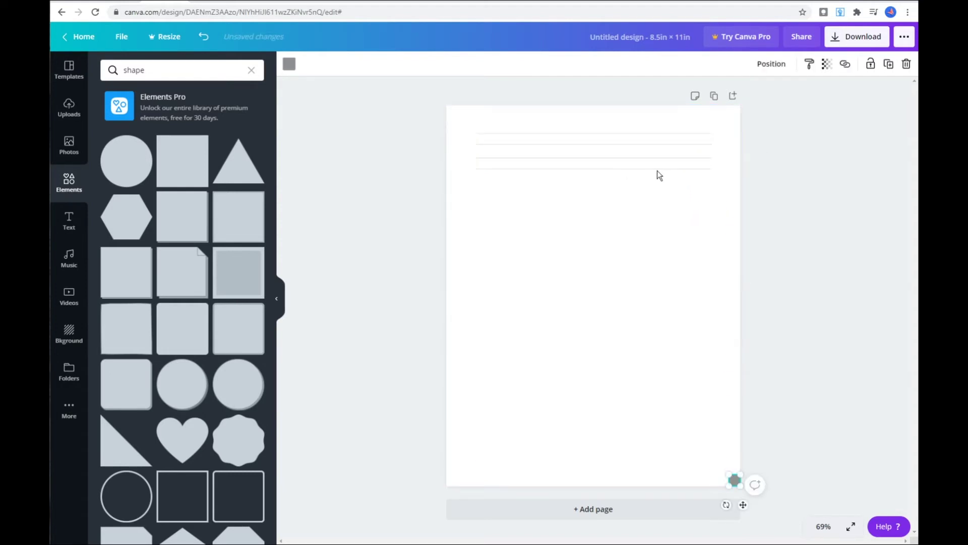
key(ctrl+z)
drag(670, 168, 671, 129)
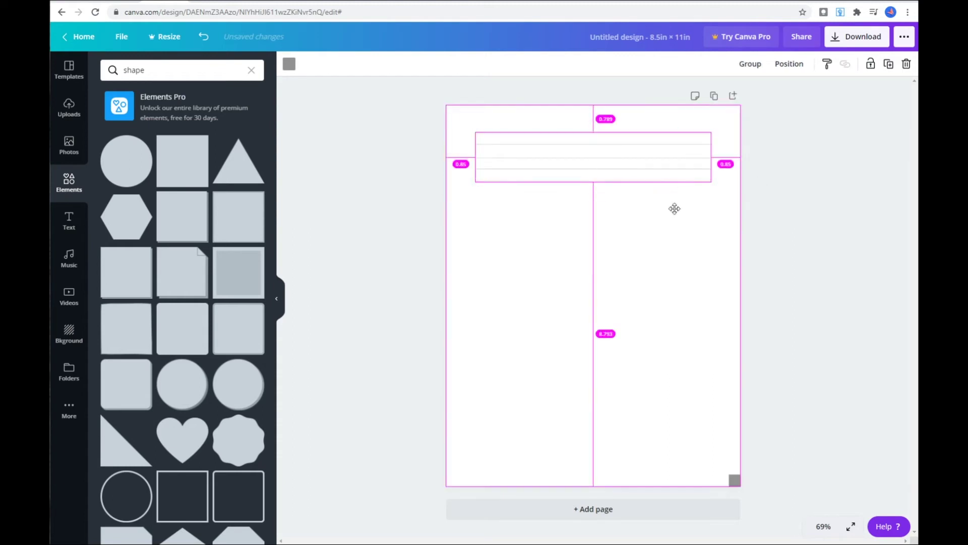
key(ctrl+d)
drag(676, 228, 675, 240)
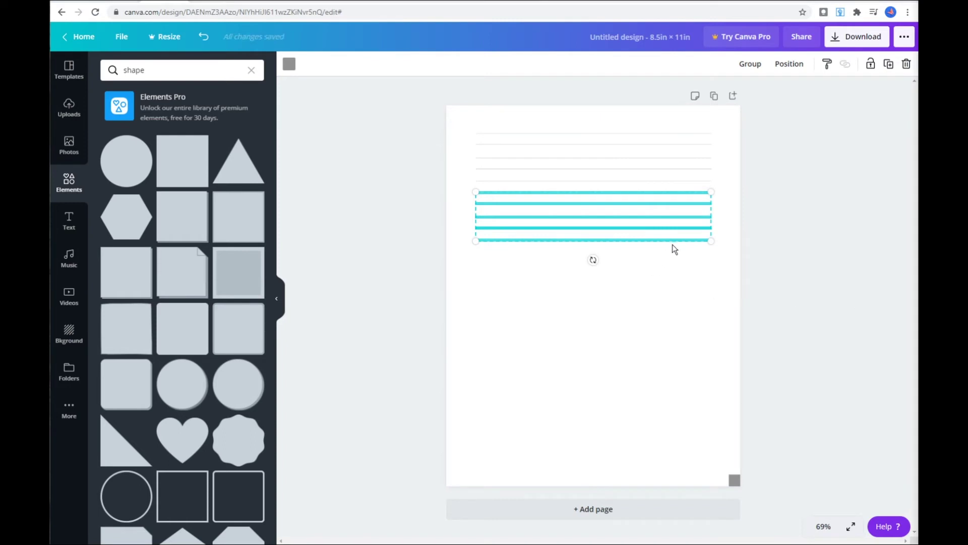
drag(682, 258, 652, 118)
drag(681, 219, 683, 346)
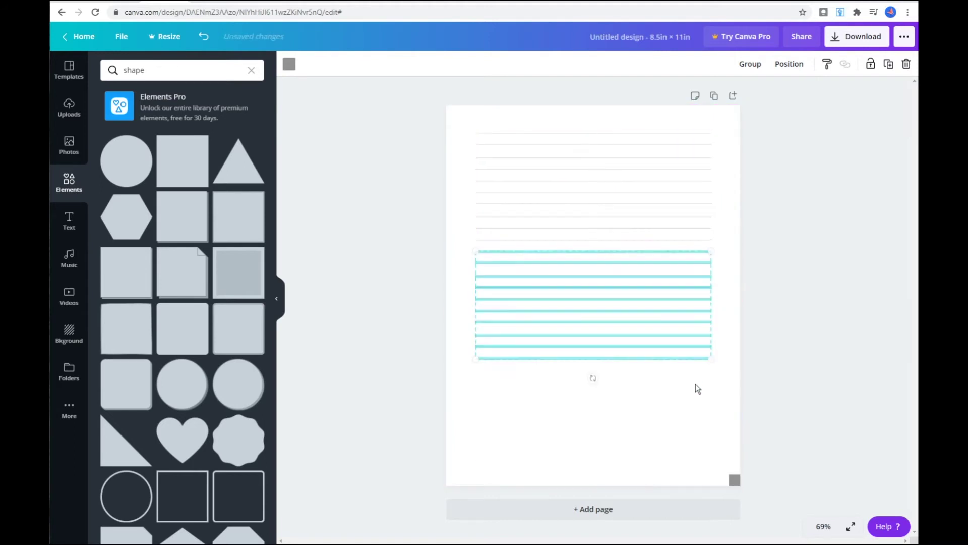
- Extend the lines to the page bottom, delete the extra bottom line, and select all lines
drag(692, 393, 655, 192)
drag(656, 190, 636, 215)
drag(639, 217, 636, 373)
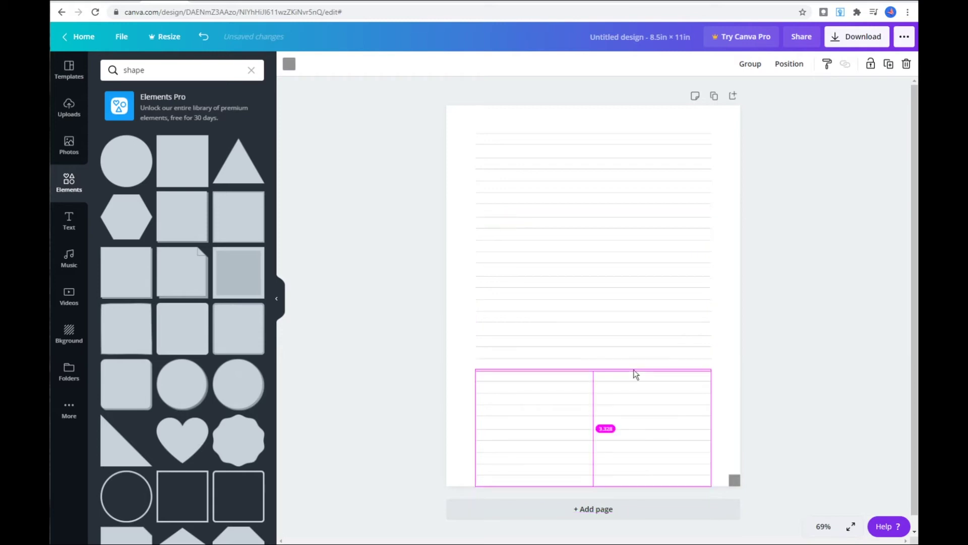
click(695, 474)
click(696, 474)
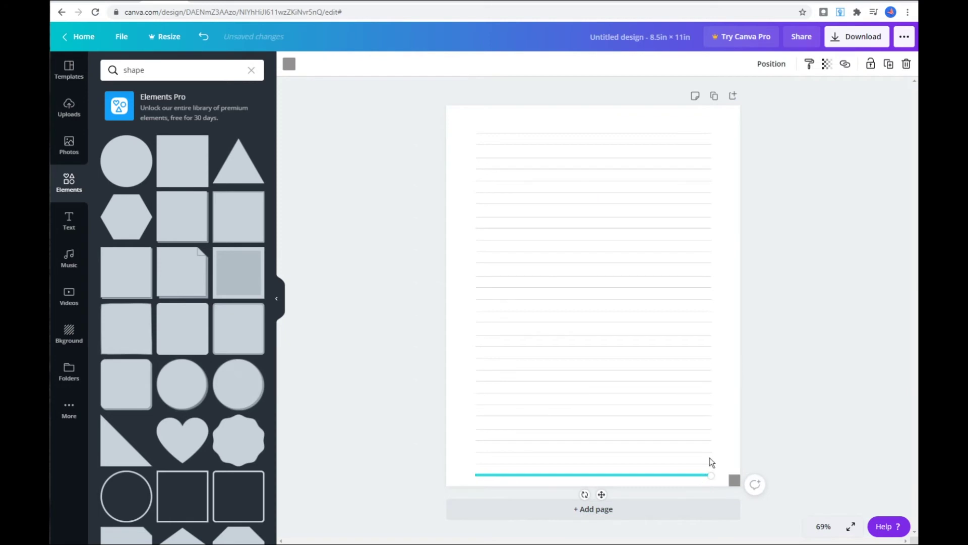
key(Delete)
drag(688, 478, 602, 122)
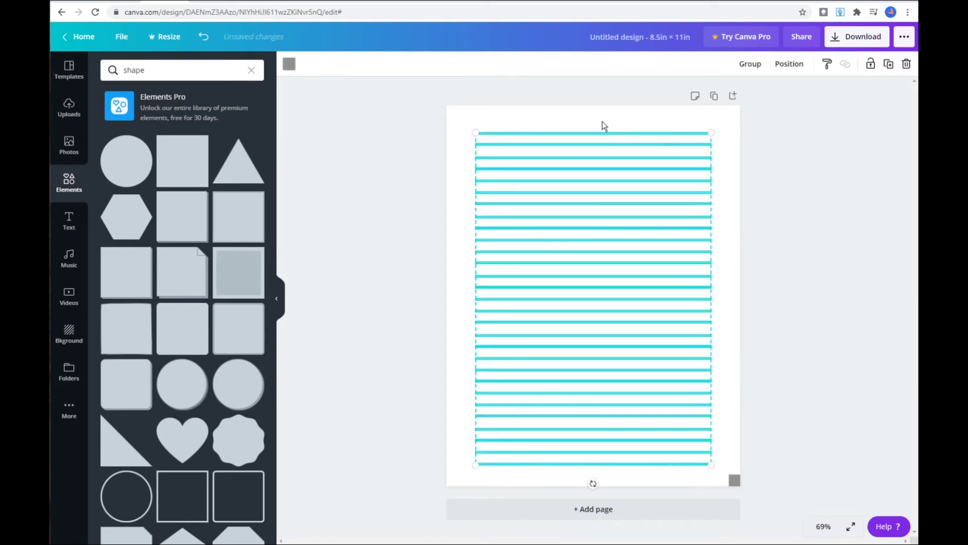
- Space all ruled lines evenly in the vertical direction and remove the grey spacer square
click(790, 64)
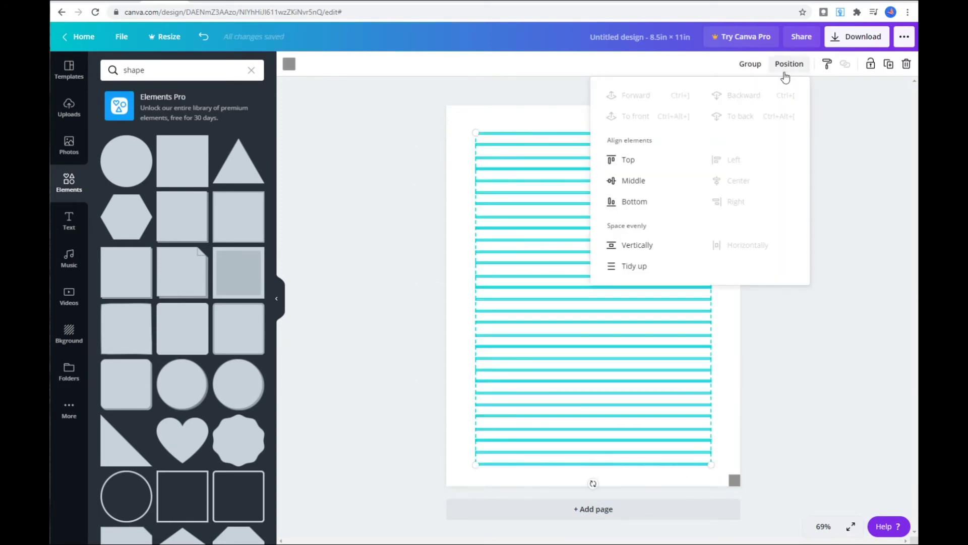
click(642, 245)
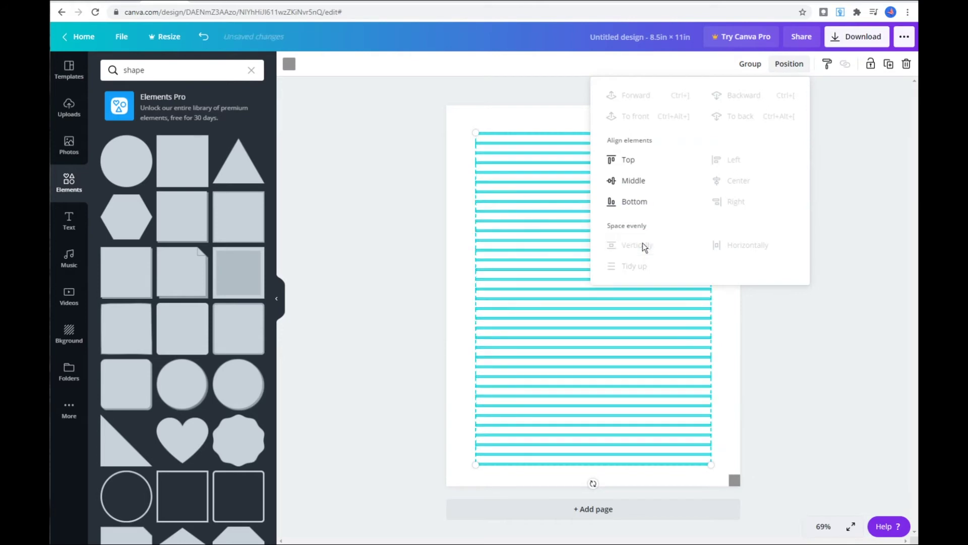
click(745, 314)
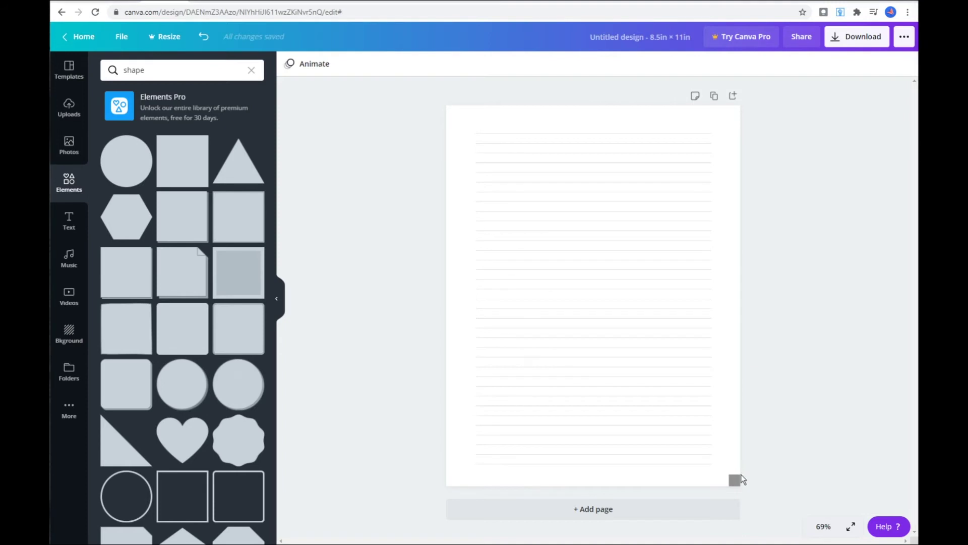
drag(735, 479, 790, 452)
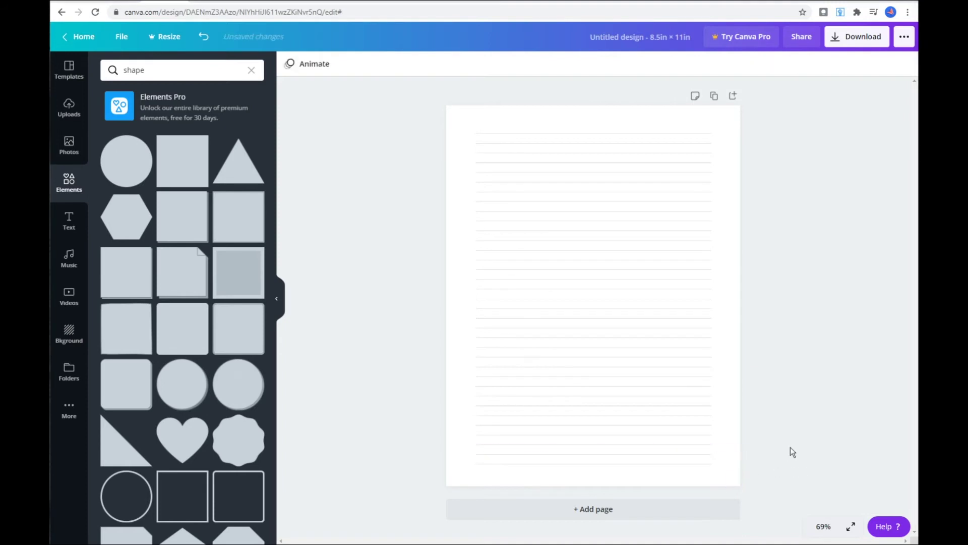
- Download the page as a PDF Print file and dismiss the promotional pop-up
click(876, 39)
click(831, 120)
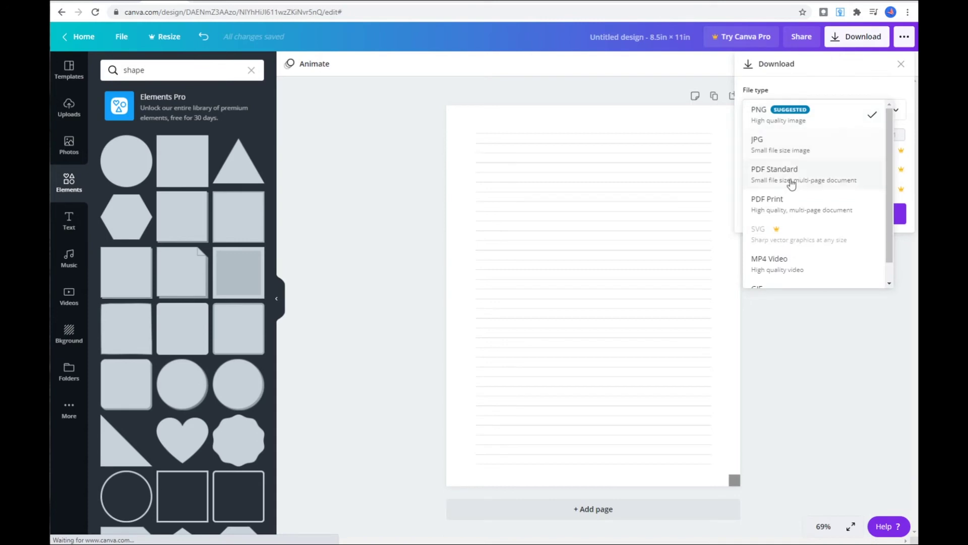
click(803, 204)
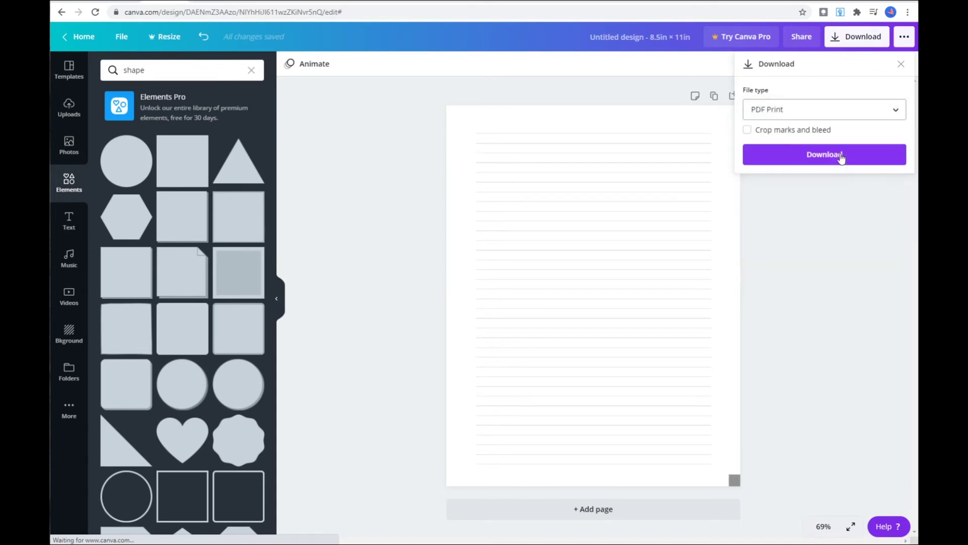
click(840, 158)
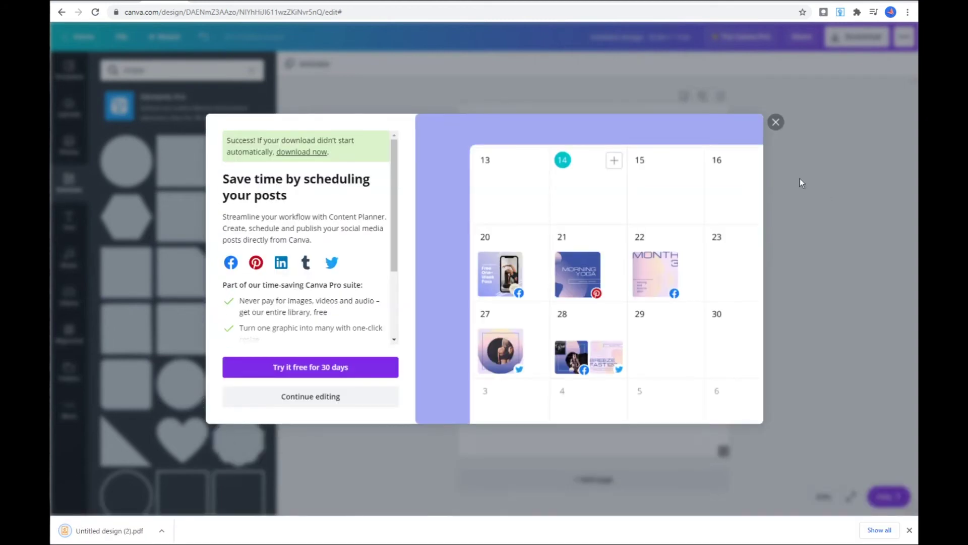
click(776, 123)
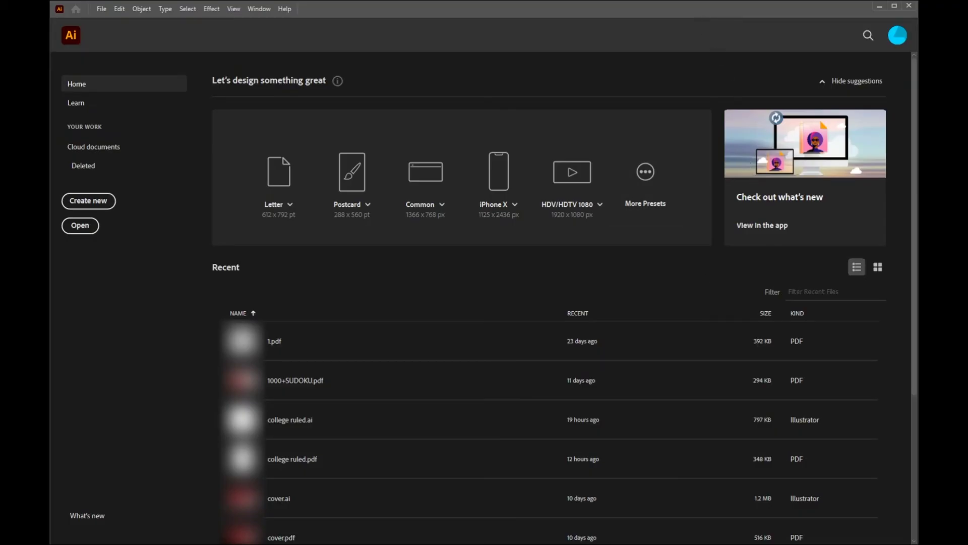
- Create a new Letter 8.5 × 11 in document and select the Line Segment tool
click(103, 207)
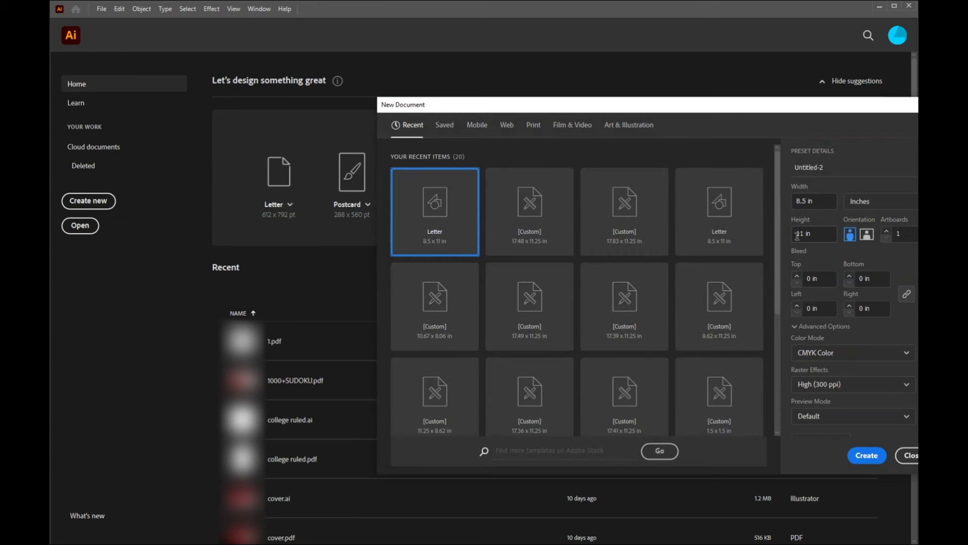
click(861, 459)
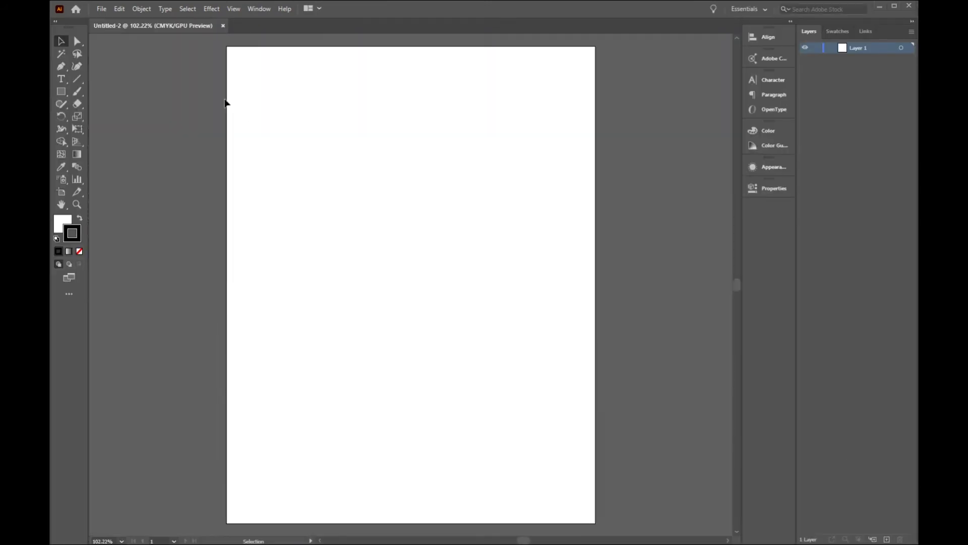
click(76, 80)
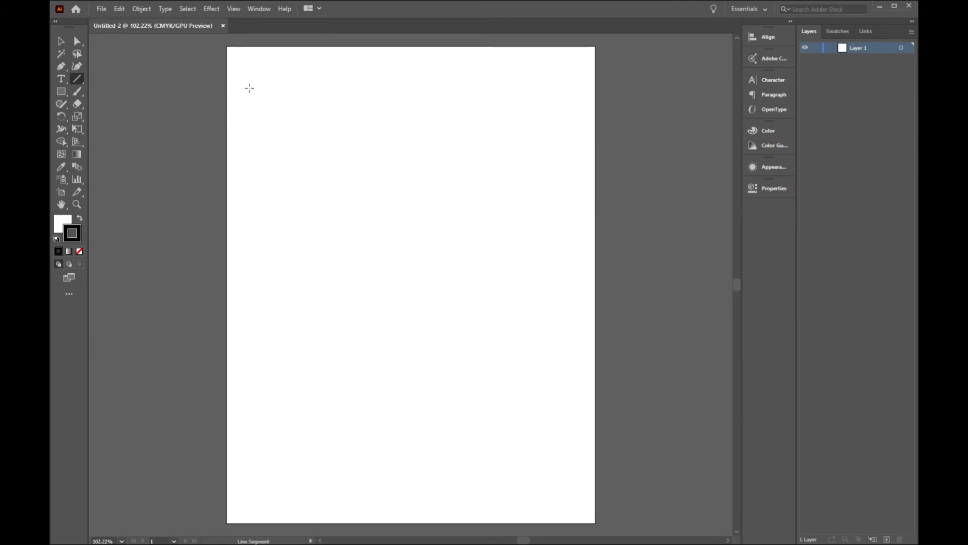
- Draw a 7.6329-inch horizontal line near the artboard top and give it a 0.25 pt stroke
drag(244, 84, 579, 84)
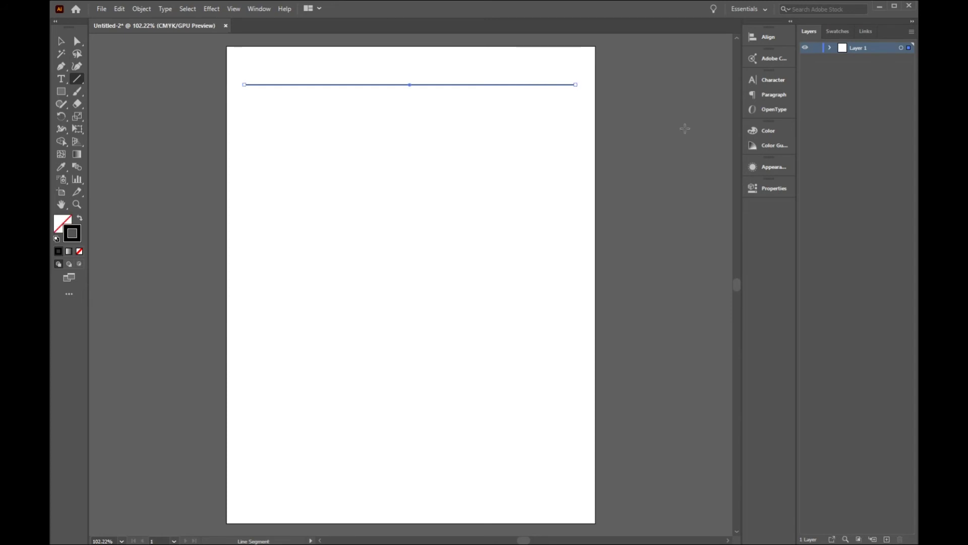
click(776, 190)
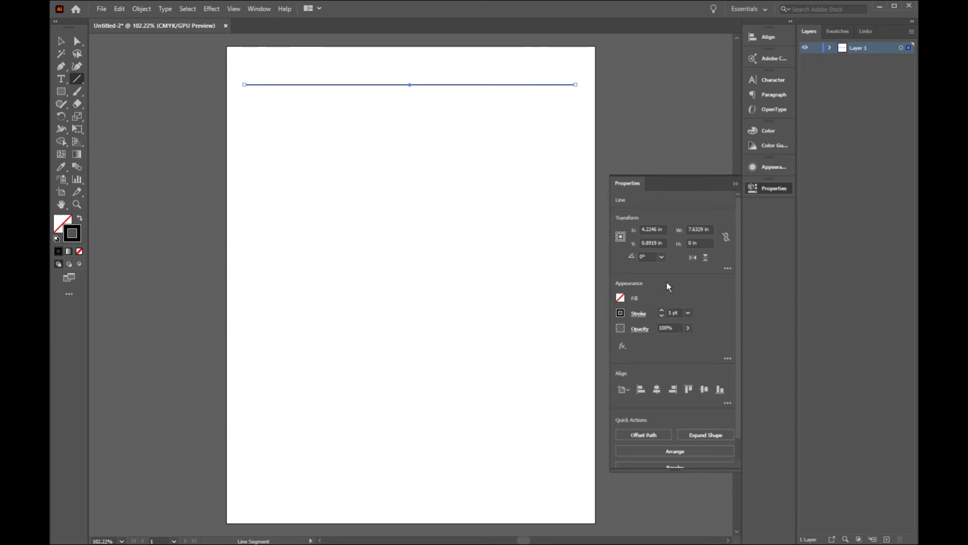
click(261, 10)
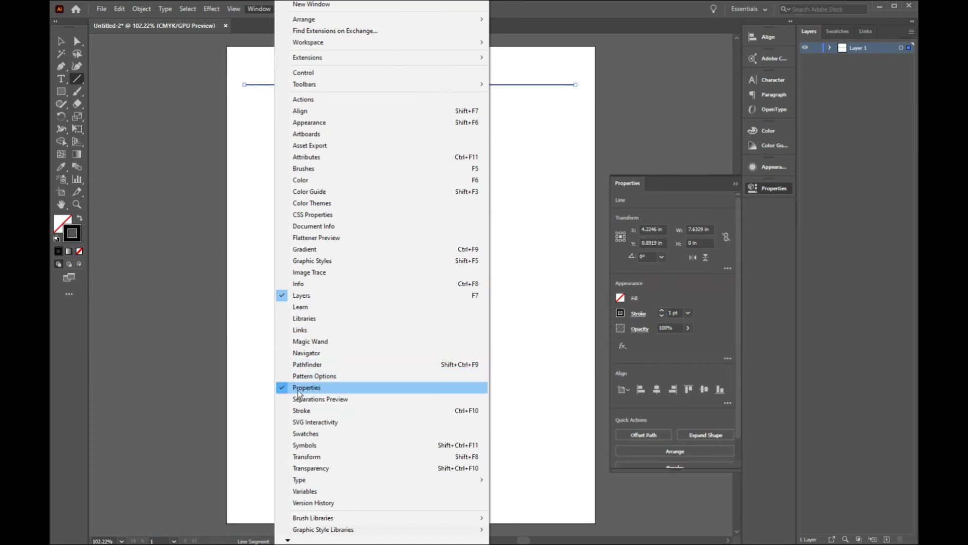
click(557, 344)
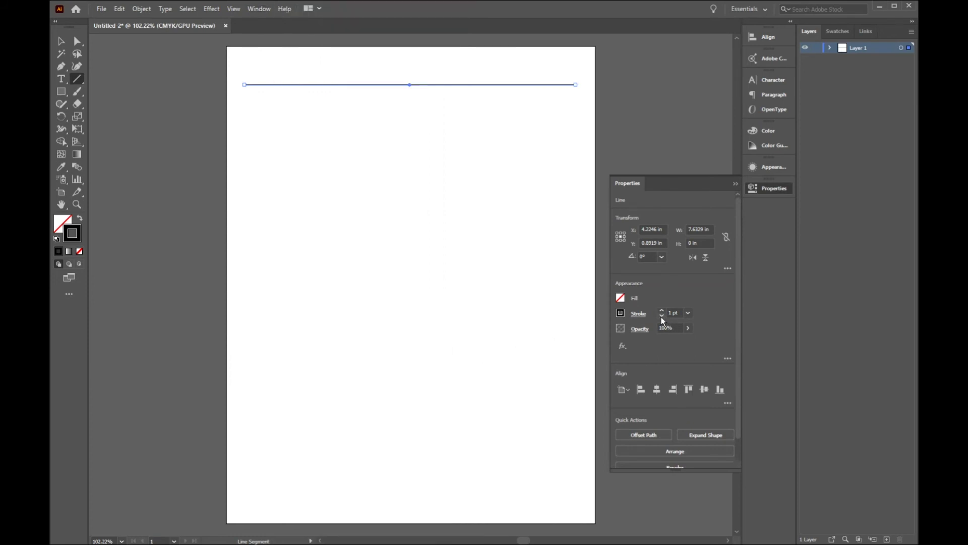
click(662, 316)
click(662, 316)
click(661, 316)
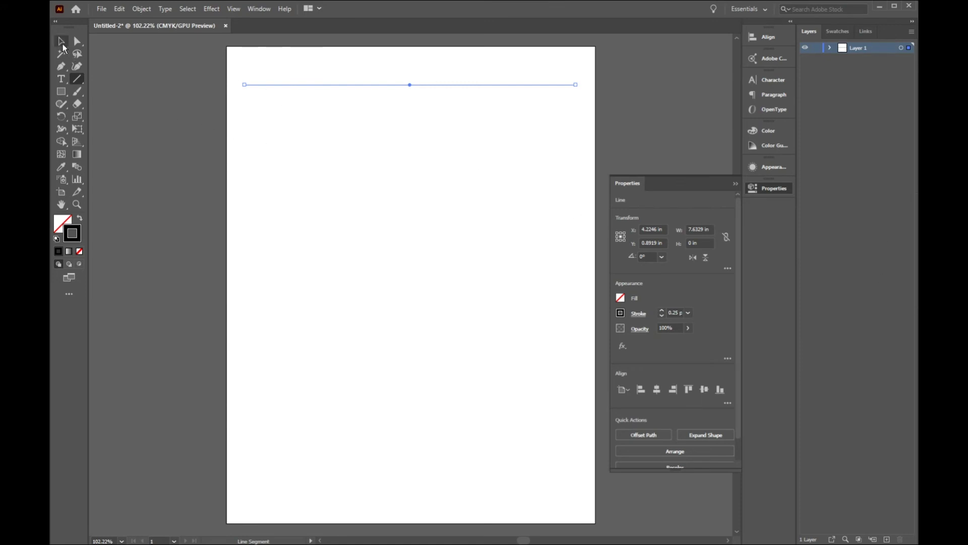
- Copy the line a short distance down, then repeat it five times with Ctrl+D
click(66, 43)
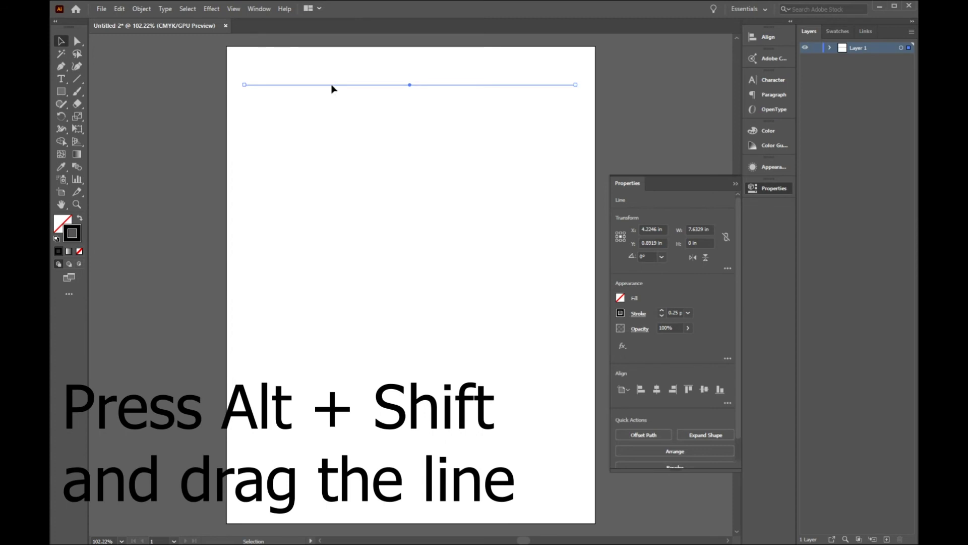
drag(332, 88, 333, 103)
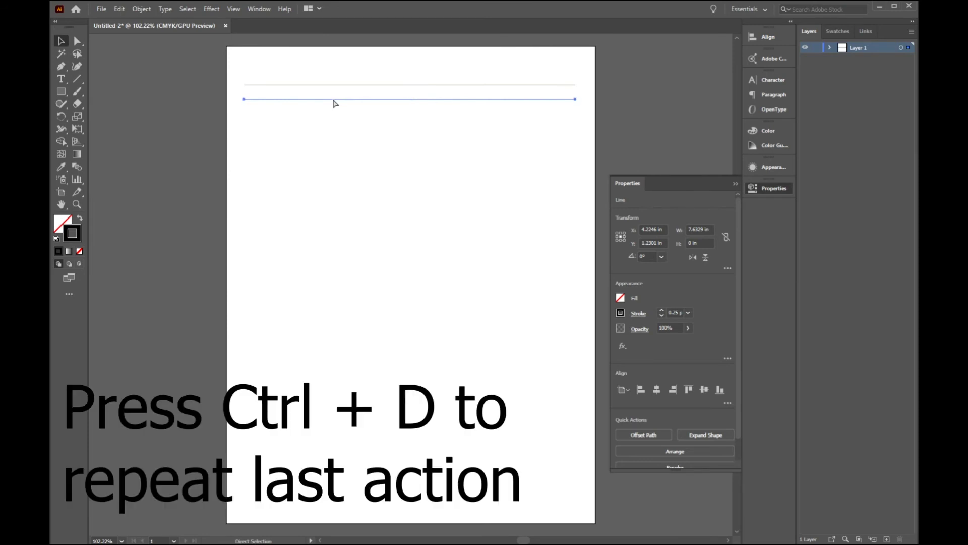
key(ctrl+d)
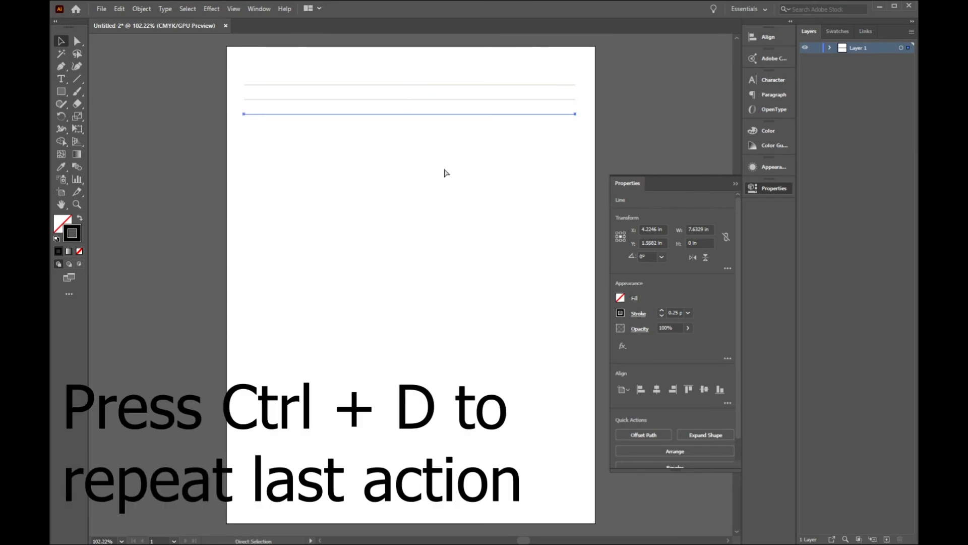
key(ctrl+d)
key(ctrl+d)
key(ctrl+d)
key(ctrl+d)
key(ctrl+d)
key(ctrl+d)
key(ctrl+d)
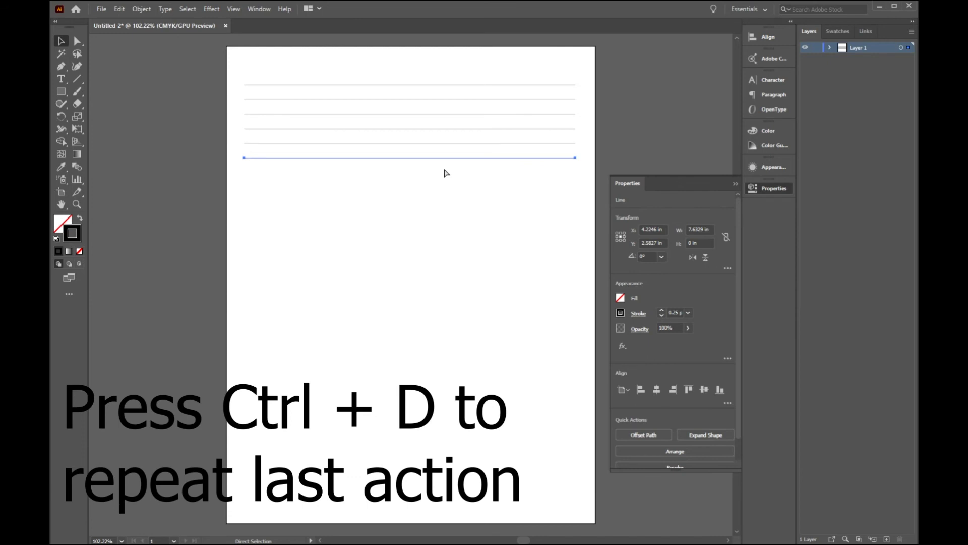
key(ctrl+d)
key(ctrl+d)
key(ctrl+d)
key(ctrl+d)
key(ctrl+d)
key(ctrl+d)
key(ctrl+d)
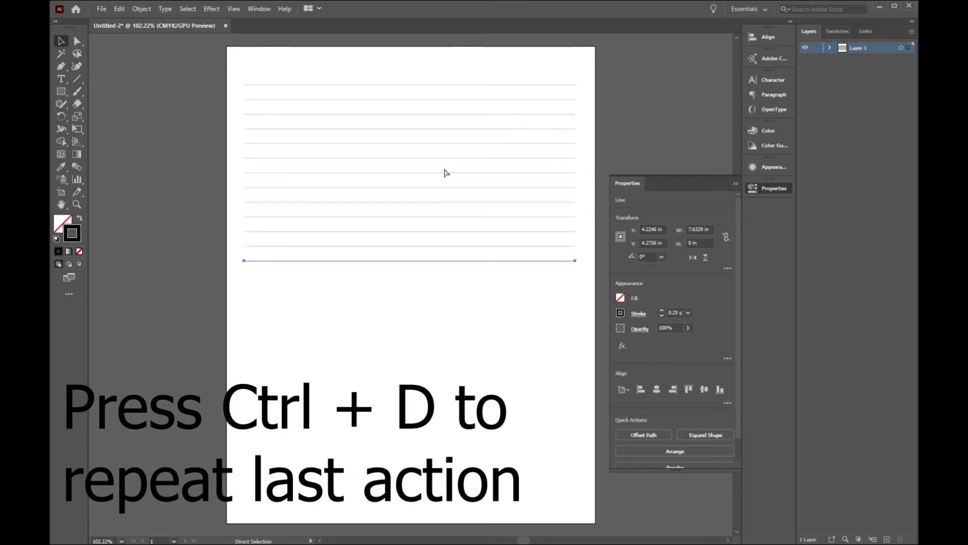
key(ctrl+d)
key(ctrl+d)
key(ctrl+d)
key(ctrl+d)
key(ctrl+d)
key(ctrl+d)
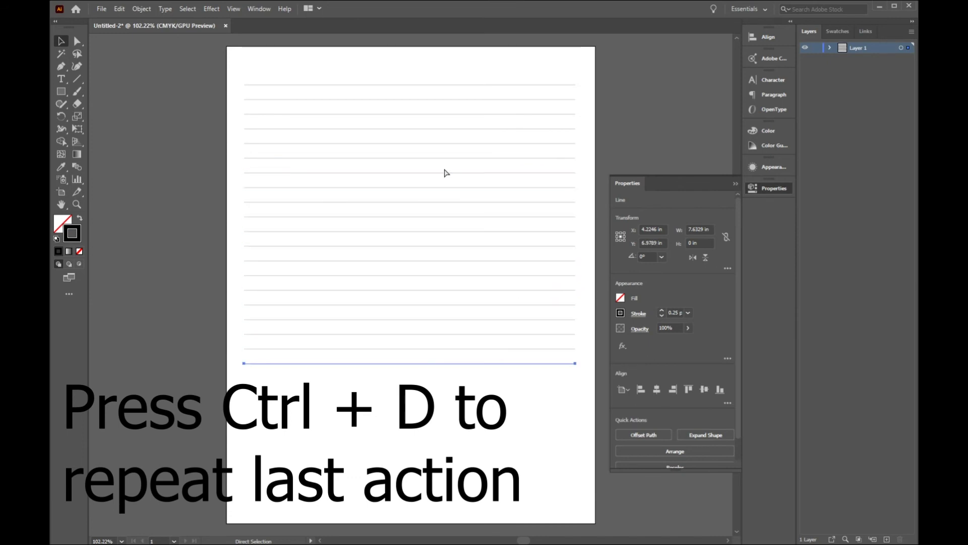
key(ctrl+d)
key(ctrl+d)
key(ctrl+d)
key(ctrl+d)
key(ctrl+d)
key(ctrl+d)
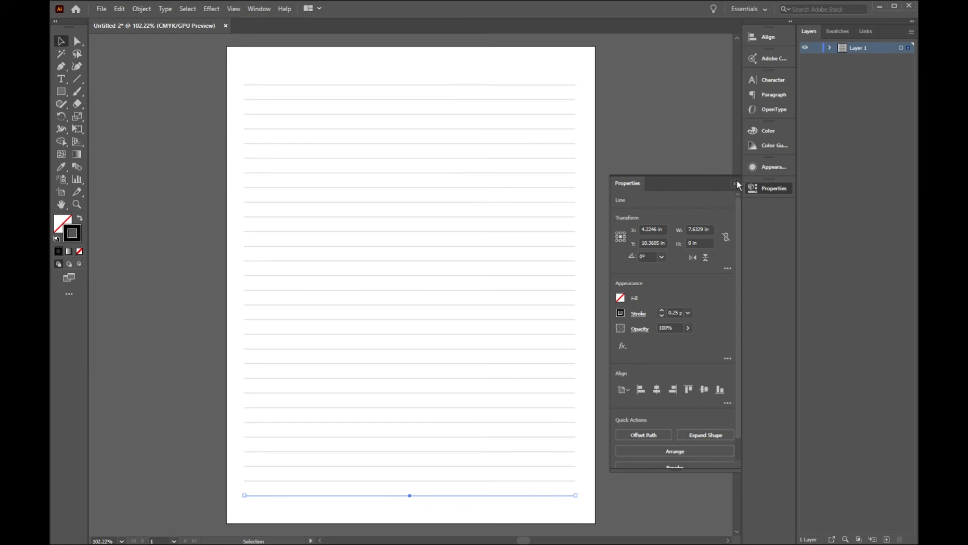
- Select all the ruled lines and set the Align To reference to Align to Selection
drag(508, 57, 458, 510)
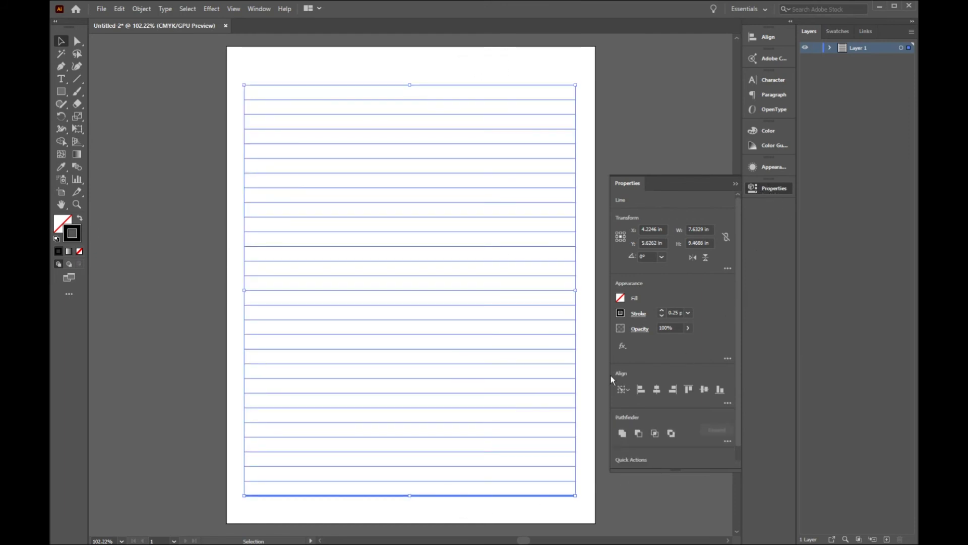
click(727, 402)
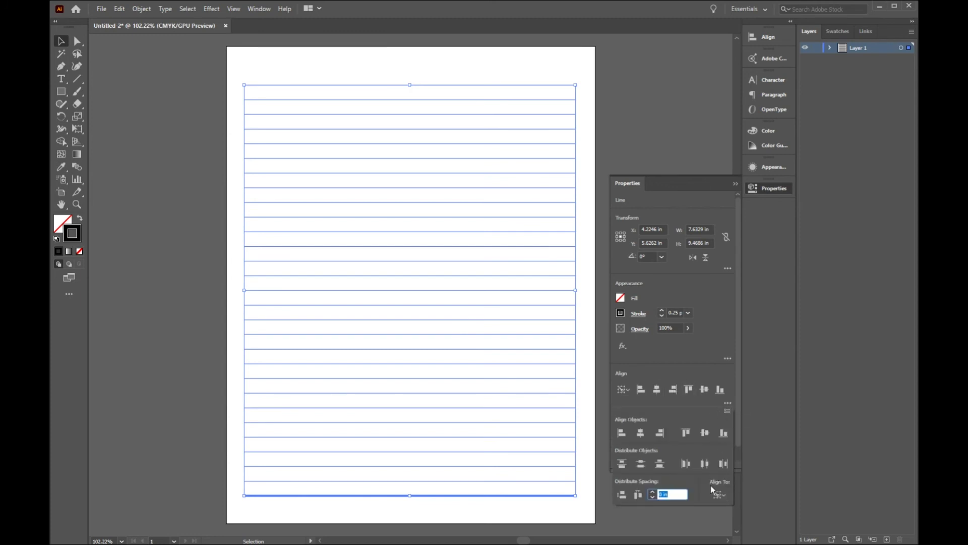
click(725, 497)
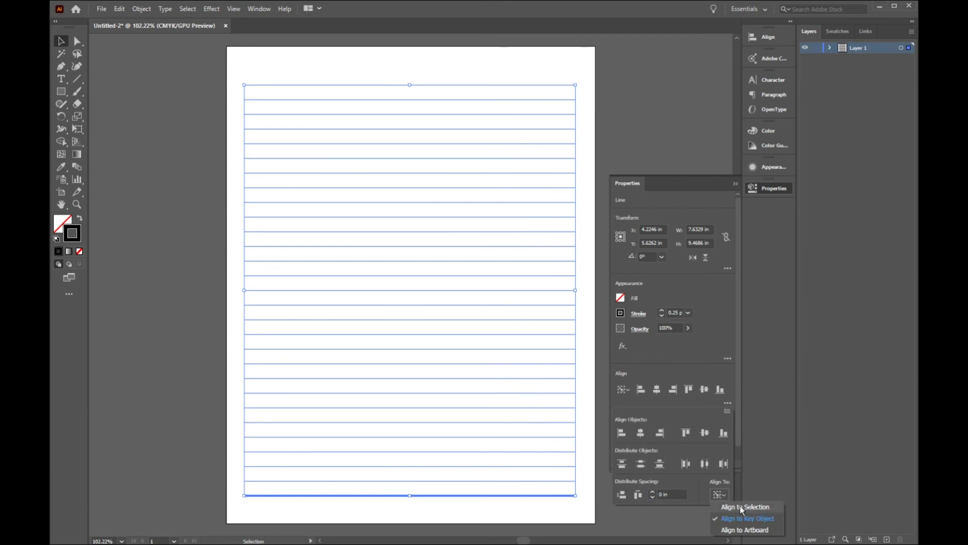
click(745, 507)
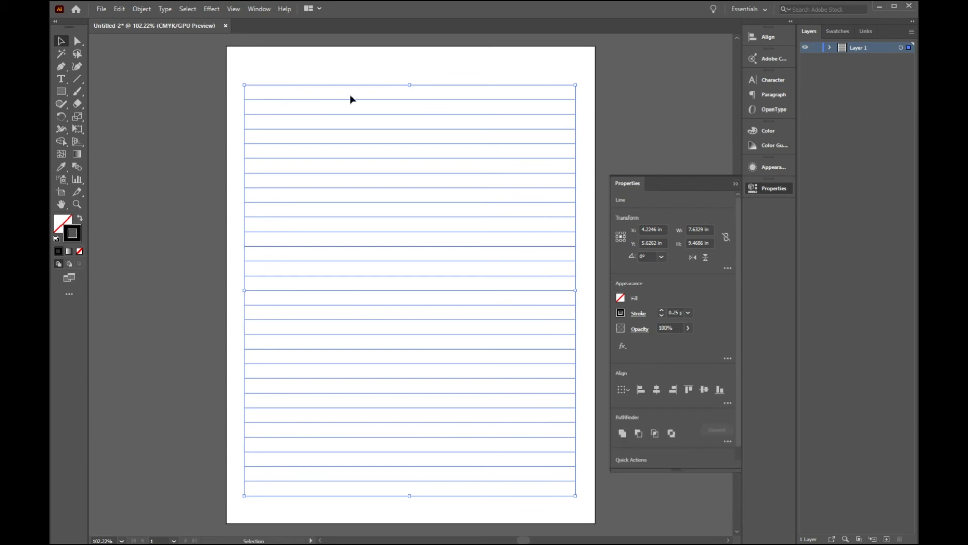
click(101, 9)
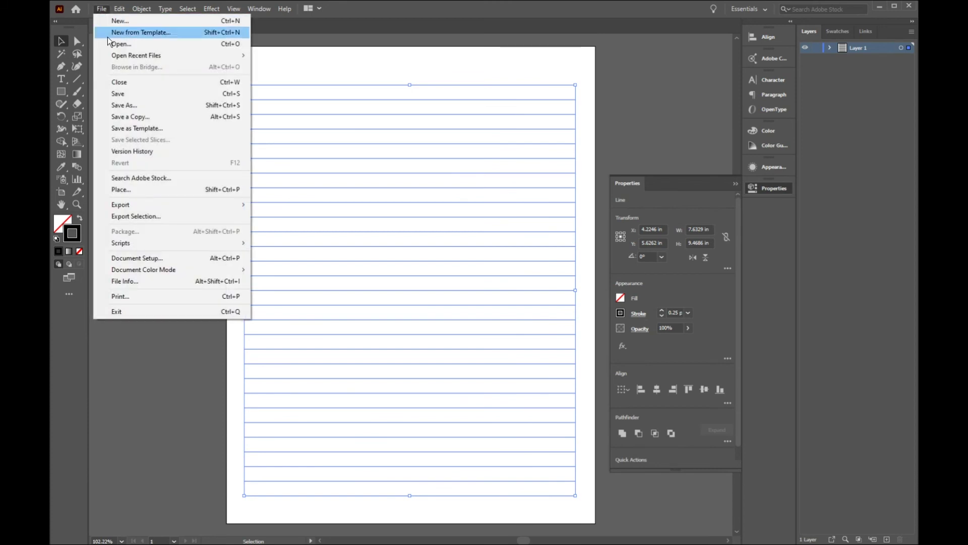
- Save the page as Untitled-2.pdf in Adobe PDF format with the [Press Quality] preset
click(220, 108)
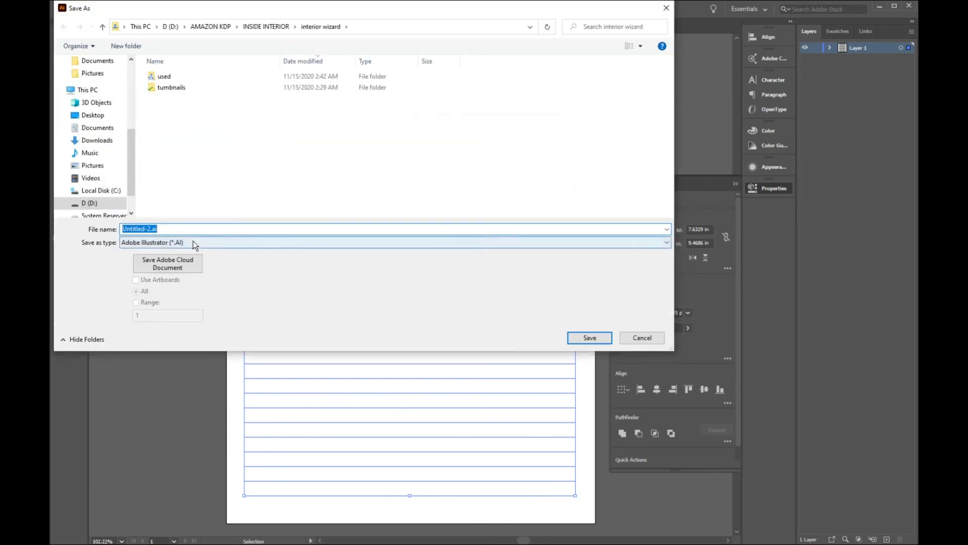
click(192, 242)
click(151, 261)
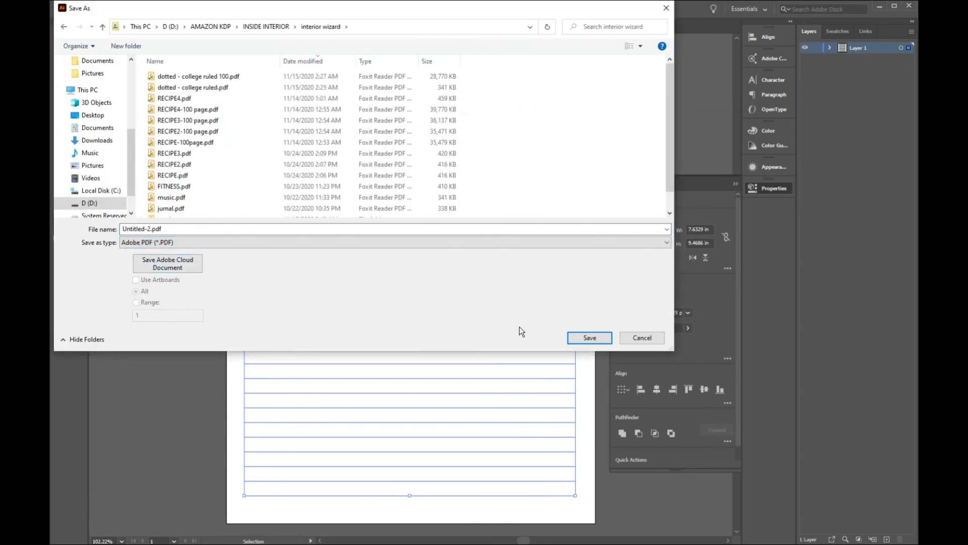
click(588, 337)
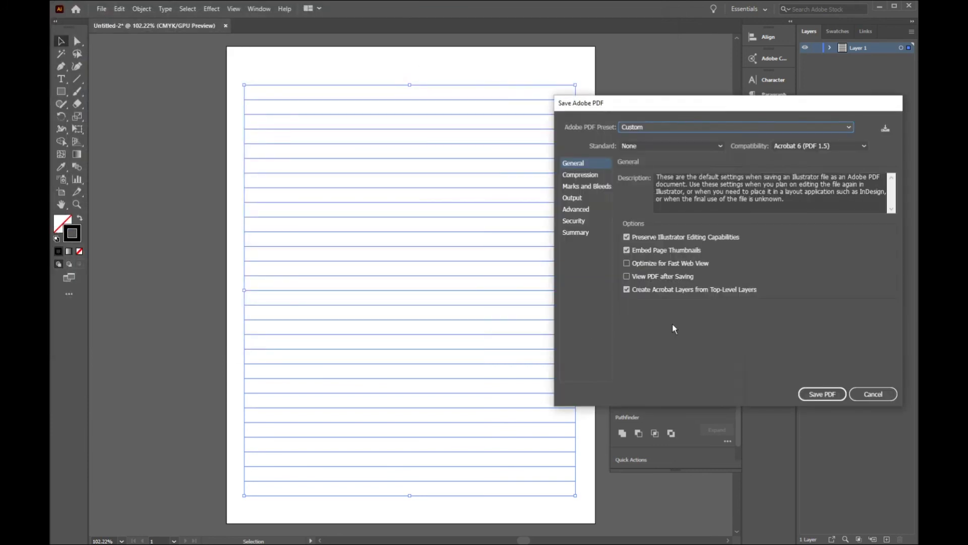
click(770, 131)
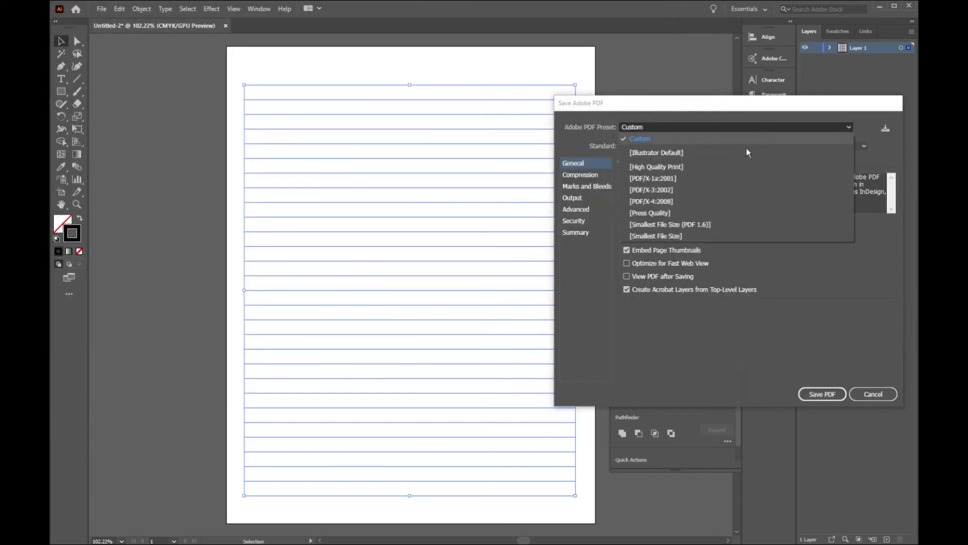
click(656, 216)
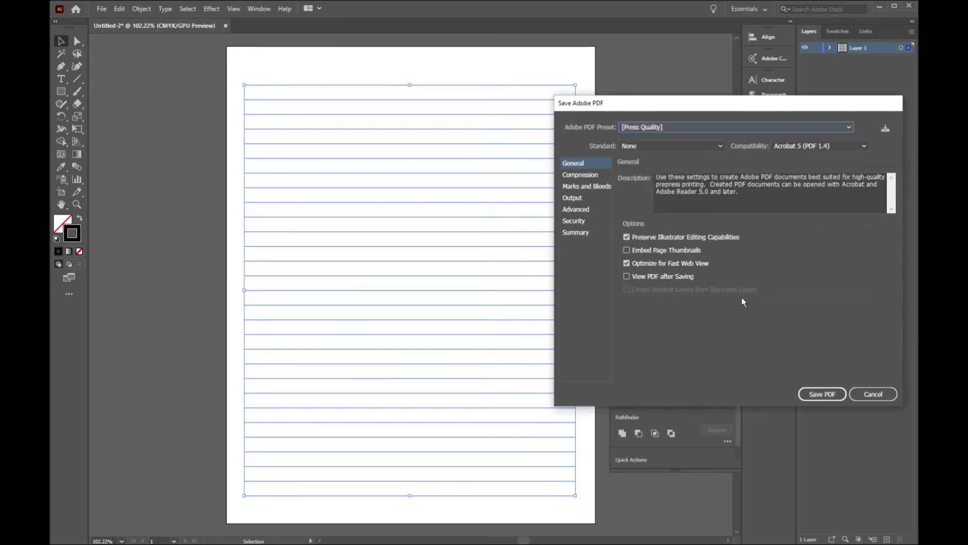
click(828, 395)
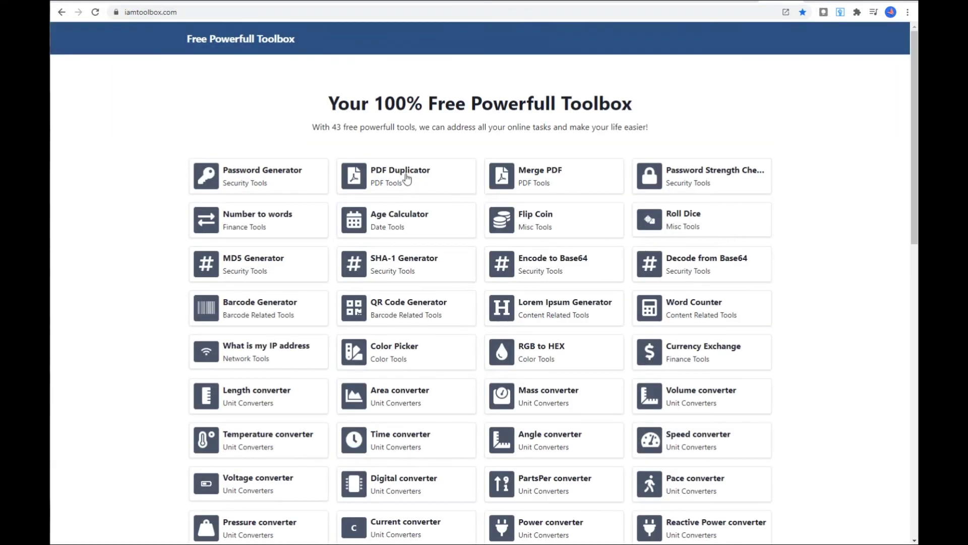
- Load Untitled design (2).pdf into PDF Duplicator, set 100 copies, and merge them into one PDF
click(413, 174)
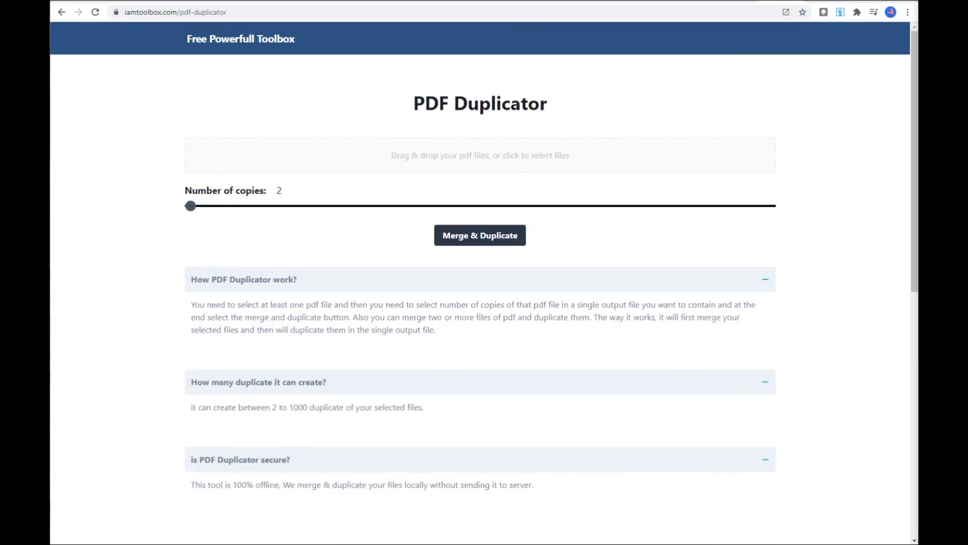
key(super+e)
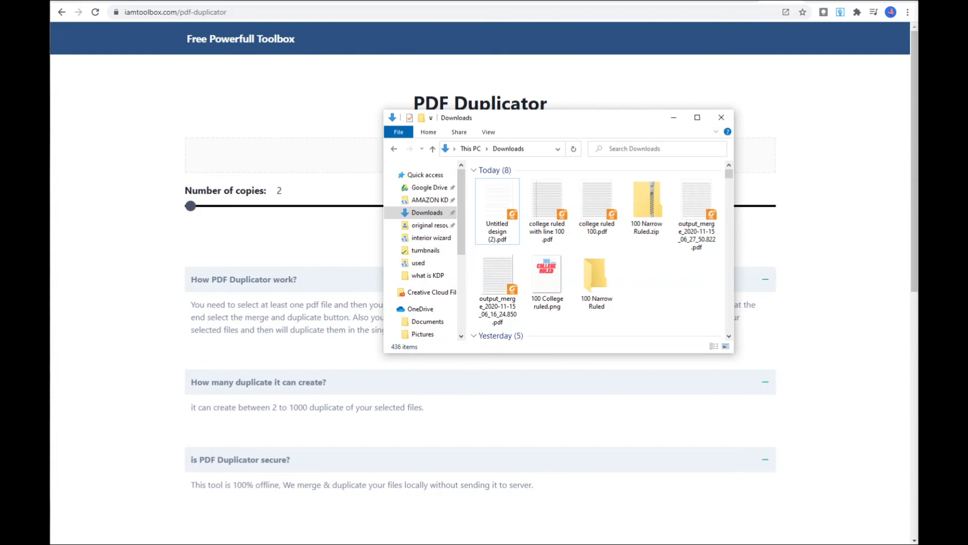
drag(492, 195, 306, 157)
drag(191, 207, 250, 219)
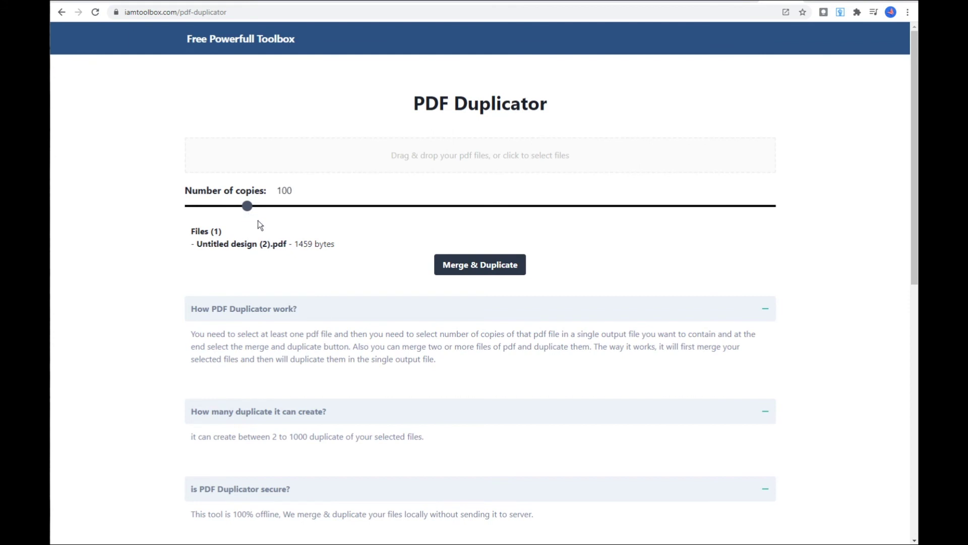
click(462, 267)
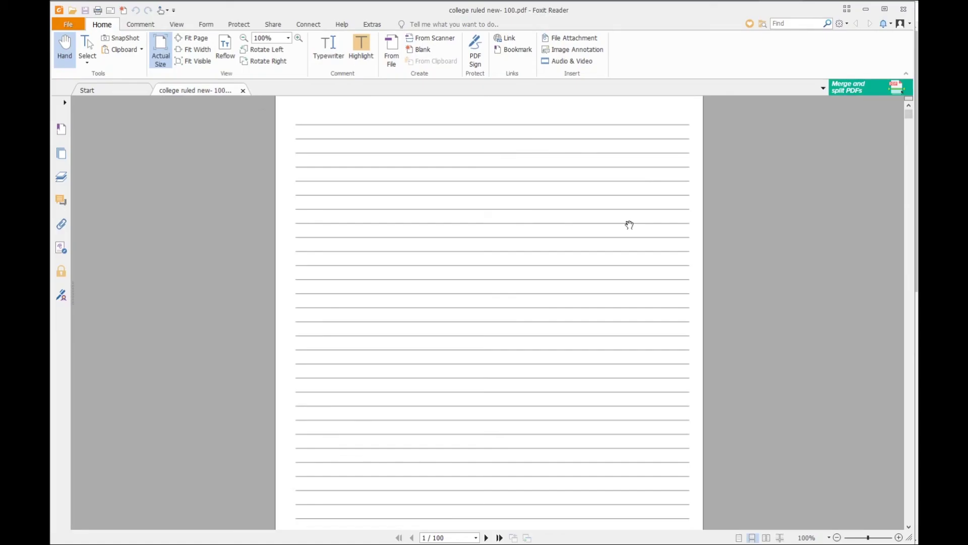
- Scroll through the first ruled pages of college ruled new- 100.pdf in Foxit Reader
scroll(627, 225, down, 1)
scroll(616, 255, up, 2)
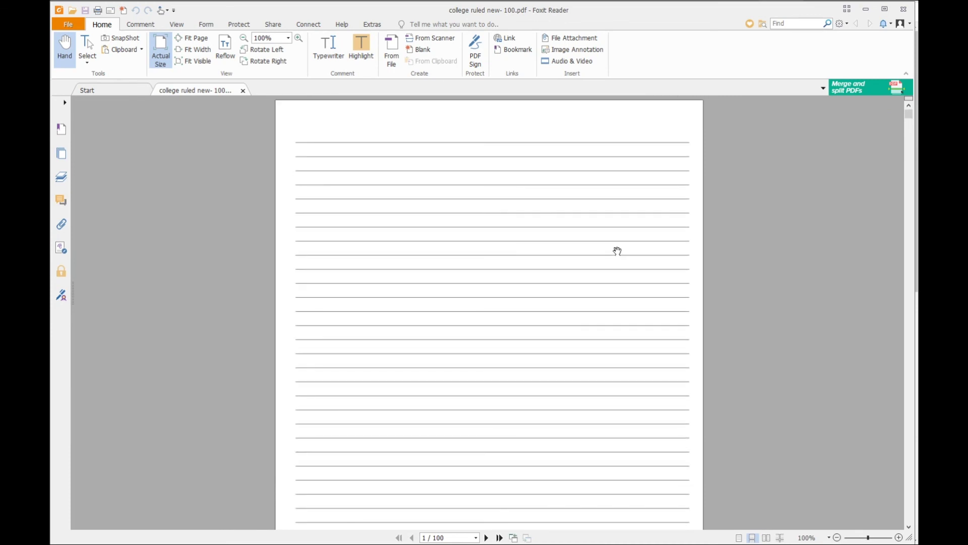
scroll(618, 249, down, 1)
scroll(618, 249, down, 15)
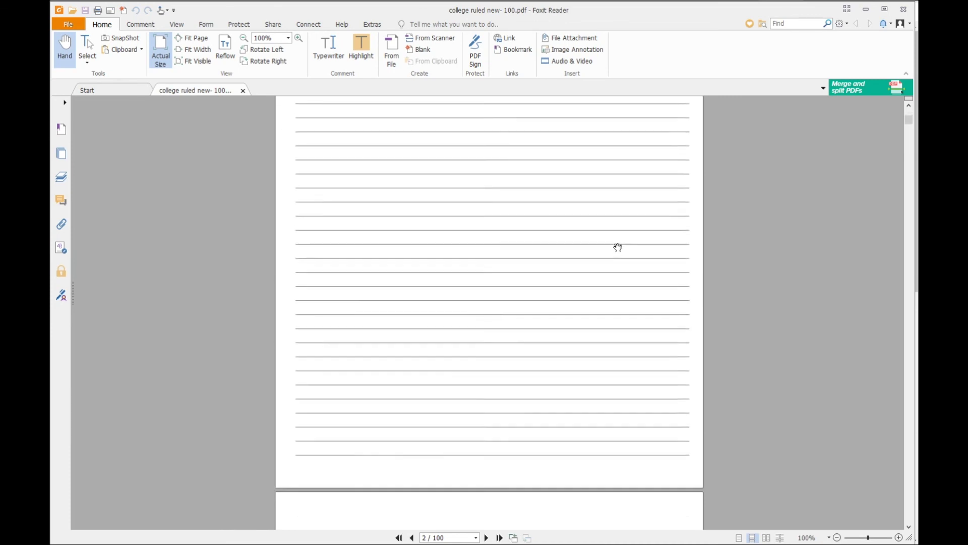
scroll(617, 246, down, 8)
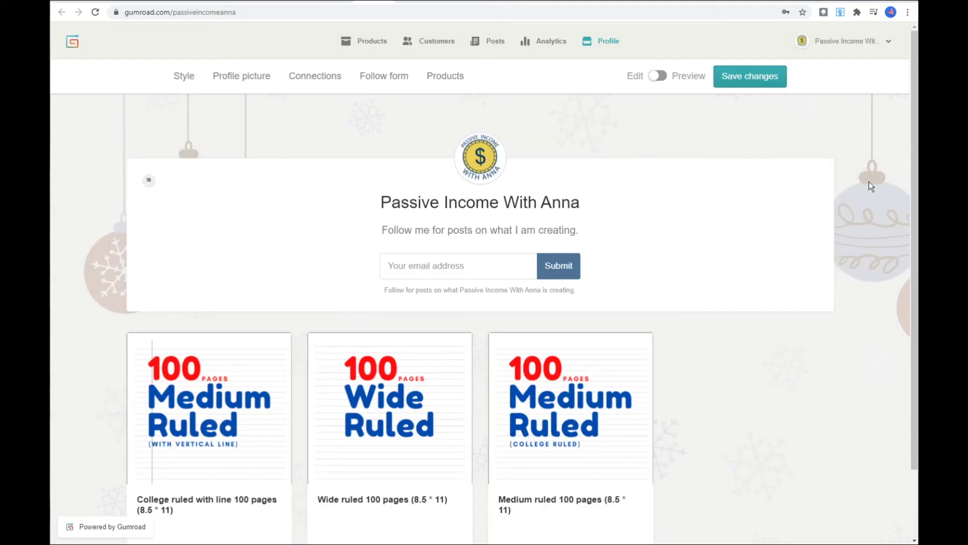
- Look over the Gumroad profile page and check its web address
scroll(869, 181, down, 1)
scroll(869, 183, up, 1)
click(227, 12)
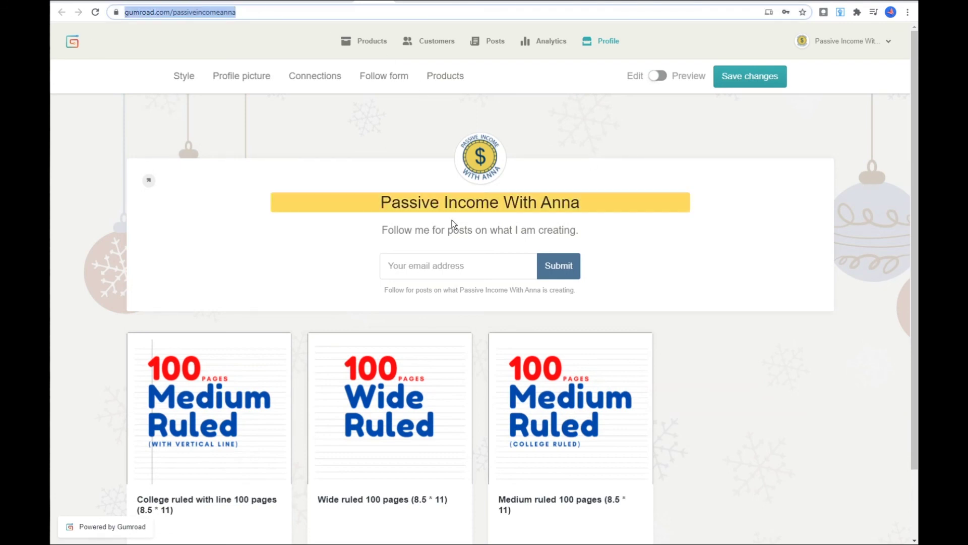
click(755, 146)
scroll(736, 165, down, 2)
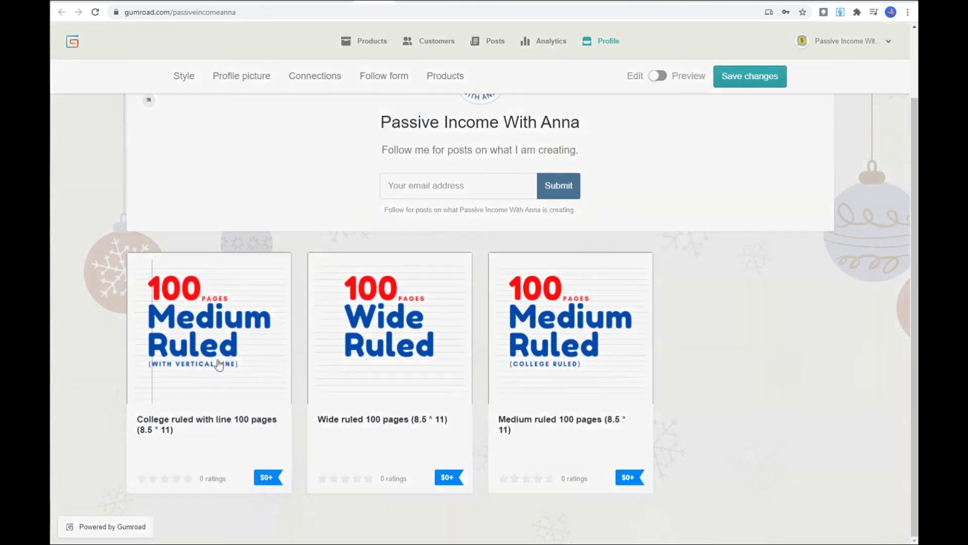
- Open the College ruled notebook product, name a price of 0, and add it to the cart
click(219, 365)
scroll(522, 317, down, 5)
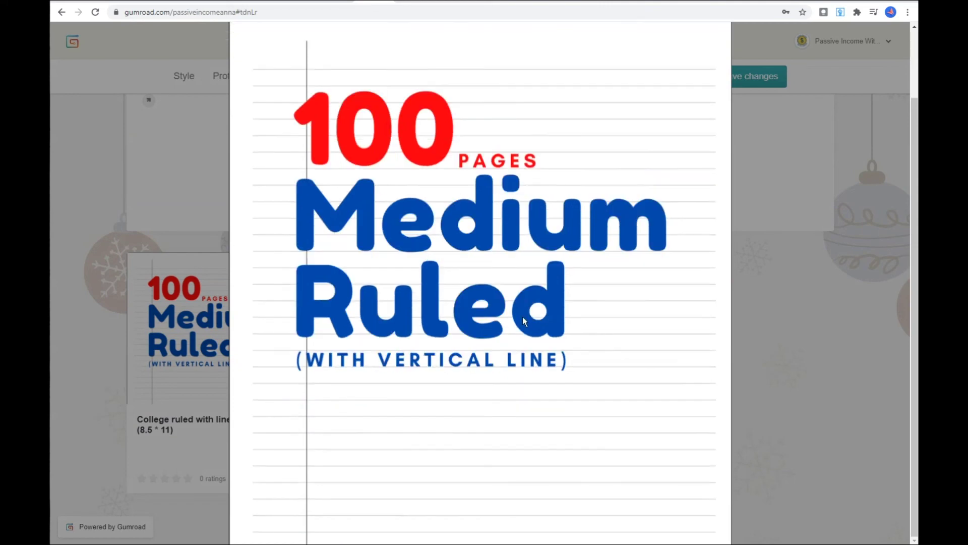
scroll(523, 317, down, 6)
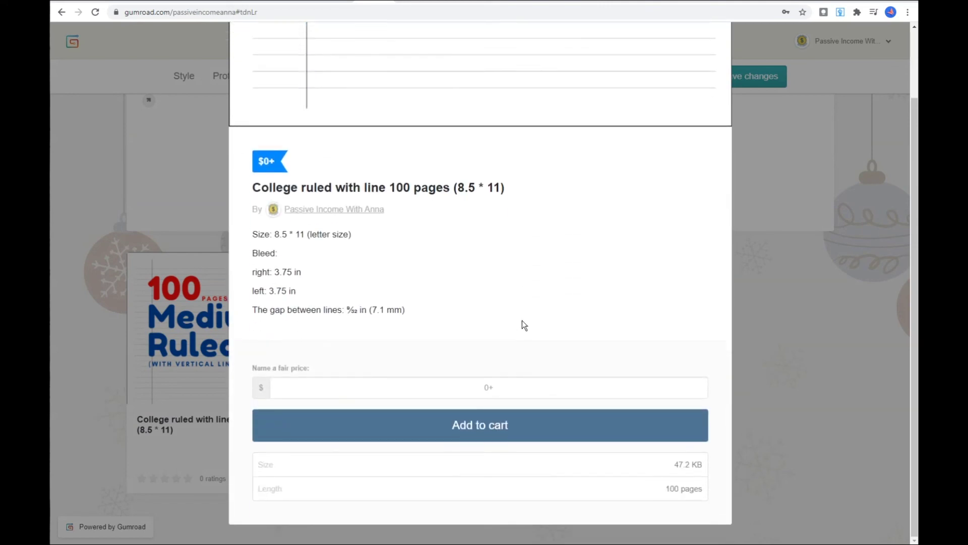
click(500, 383)
text(0)
click(491, 436)
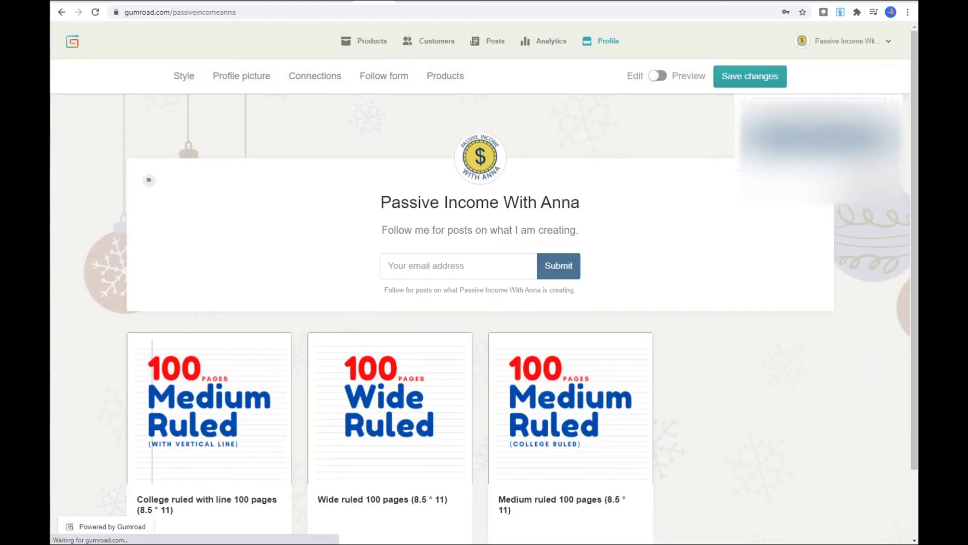
- Open the purchased notebook's content page showing its 47.2 KB, 100-page PDF
click(812, 226)
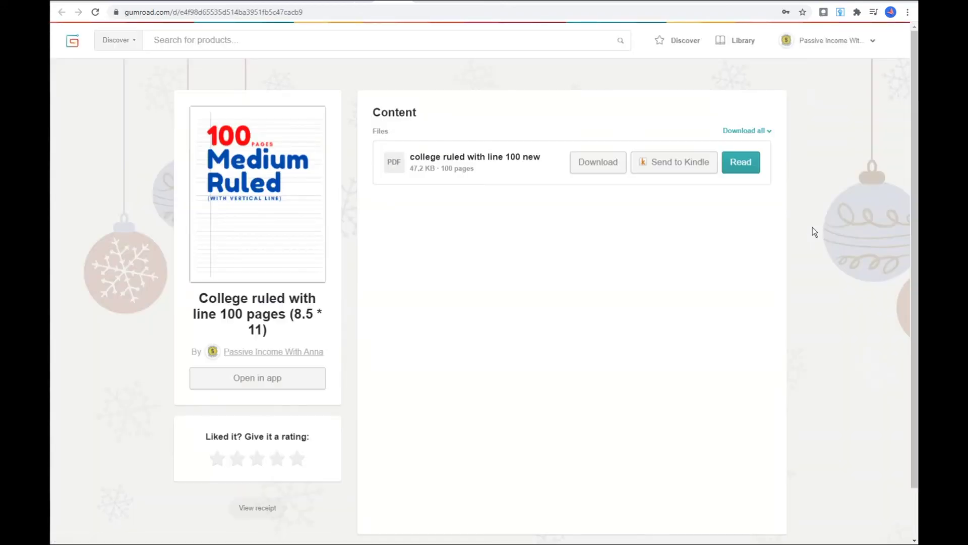